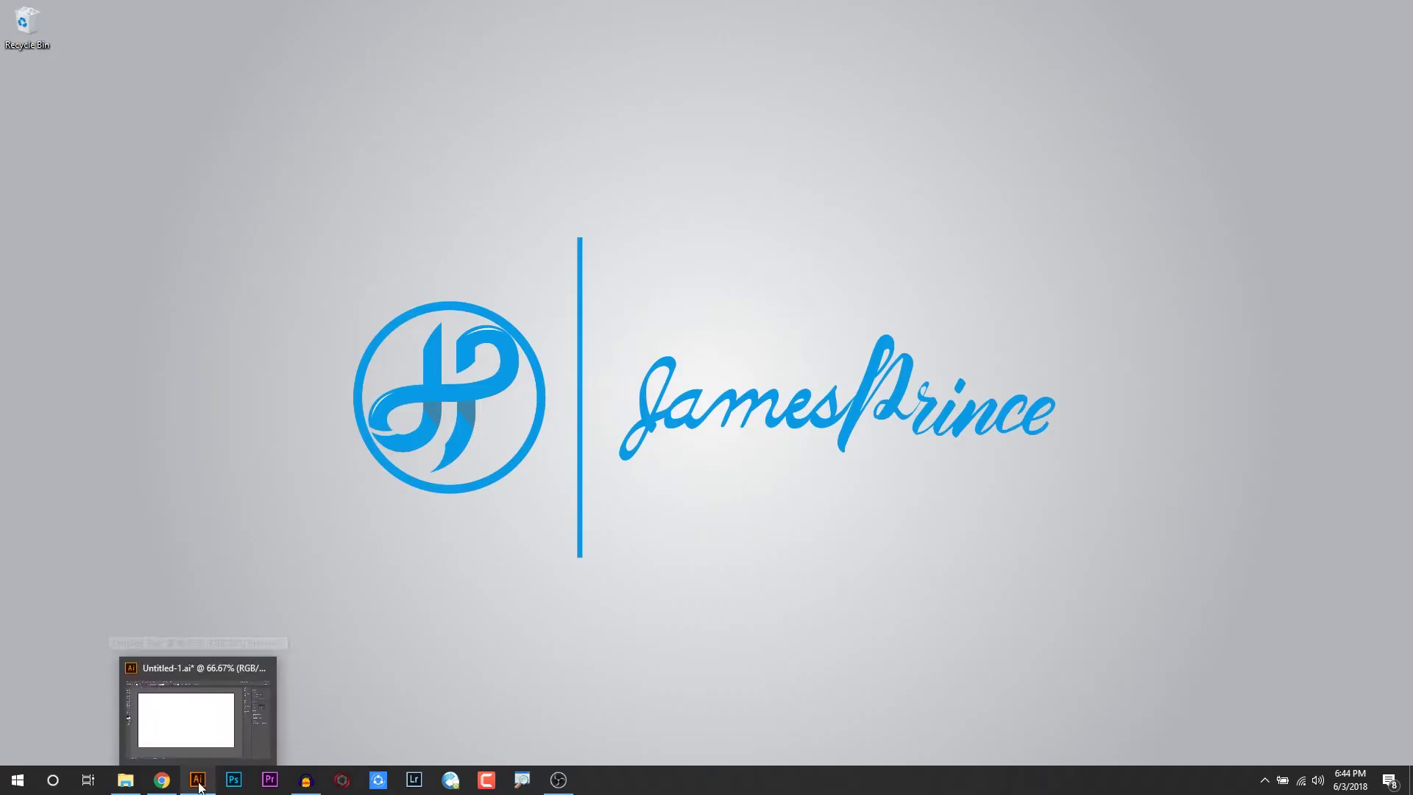
Bring the blank Untitled-1 document forward and pick the Rectangle tool
{"action": "left_click", "coordinate": [197, 780]}
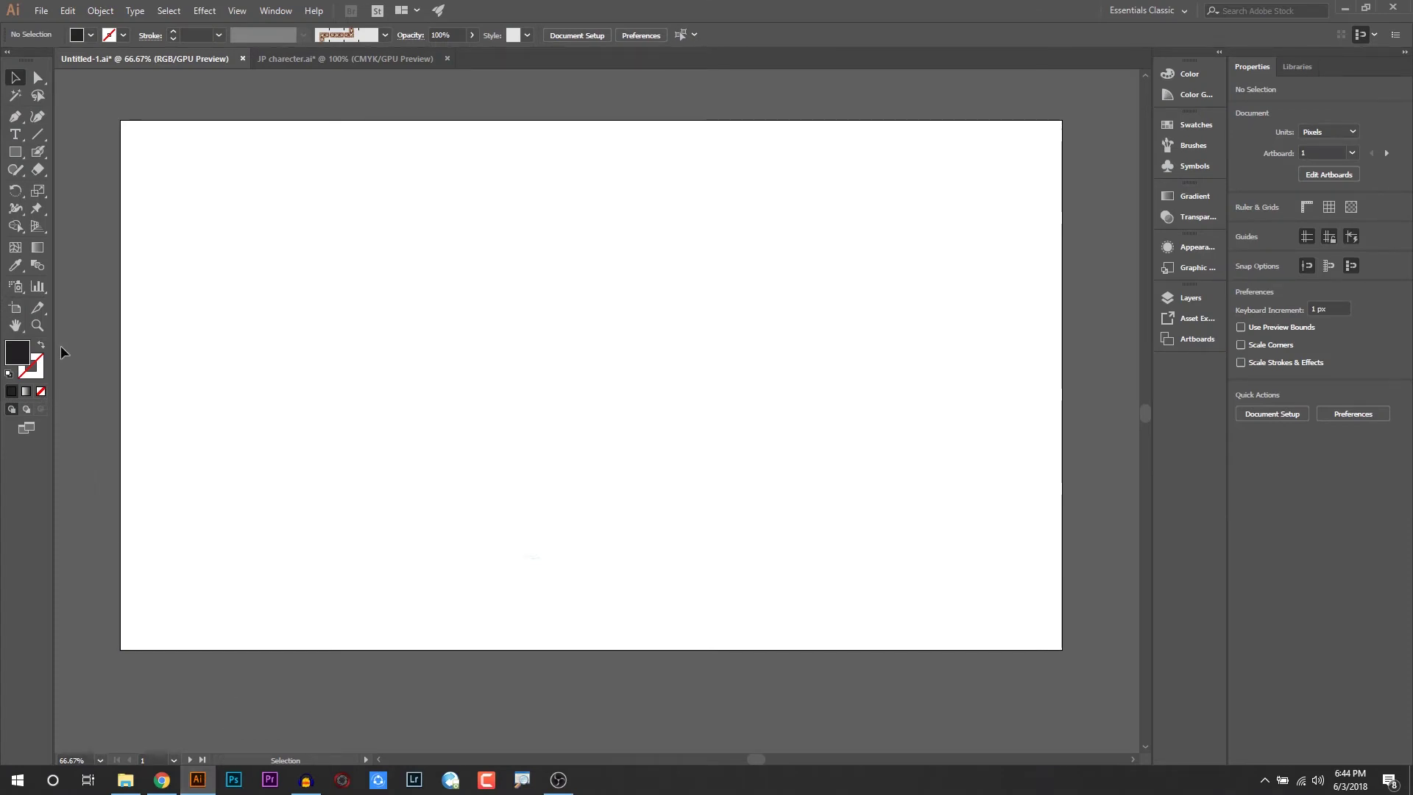
{"action": "left_click", "coordinate": [42, 215]}
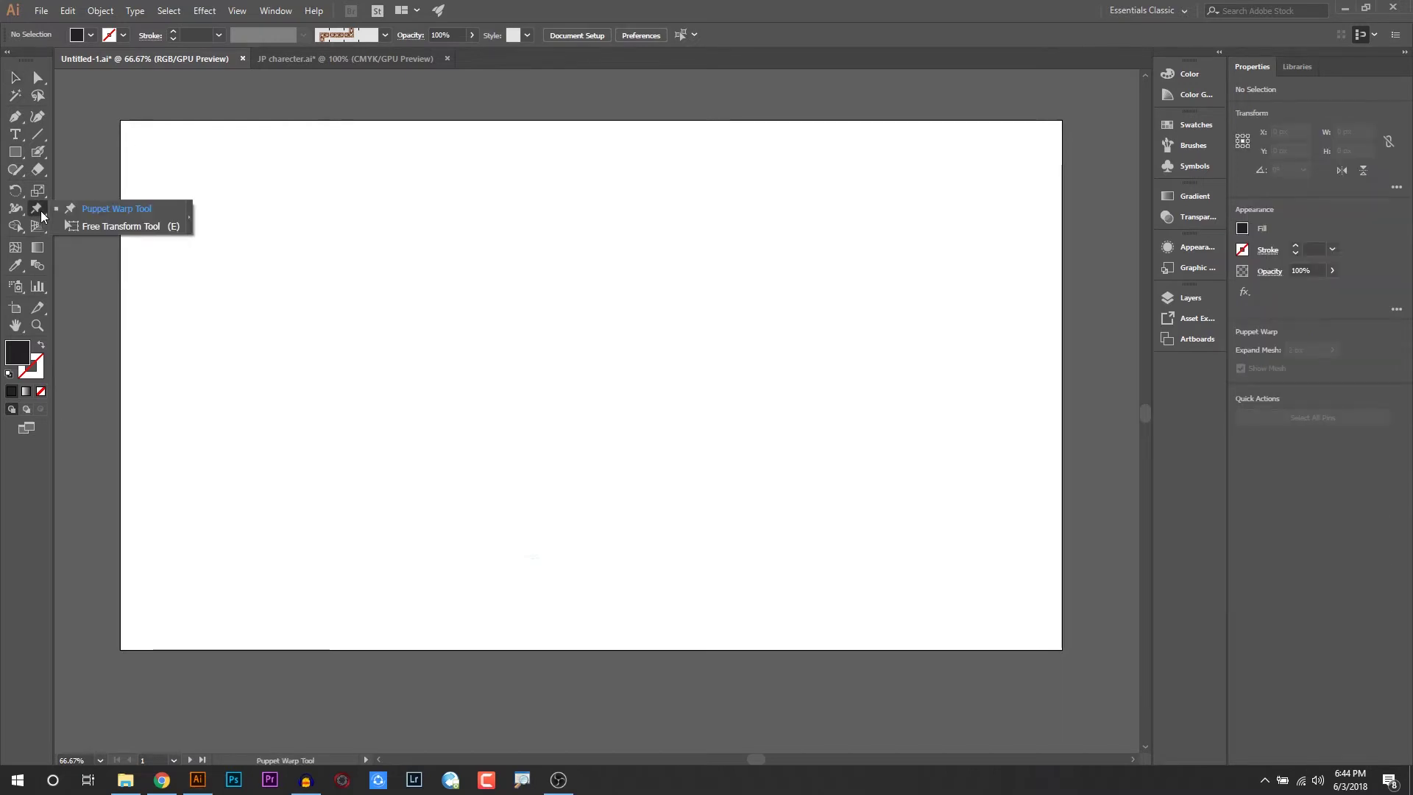
{"action": "left_click", "coordinate": [65, 210]}
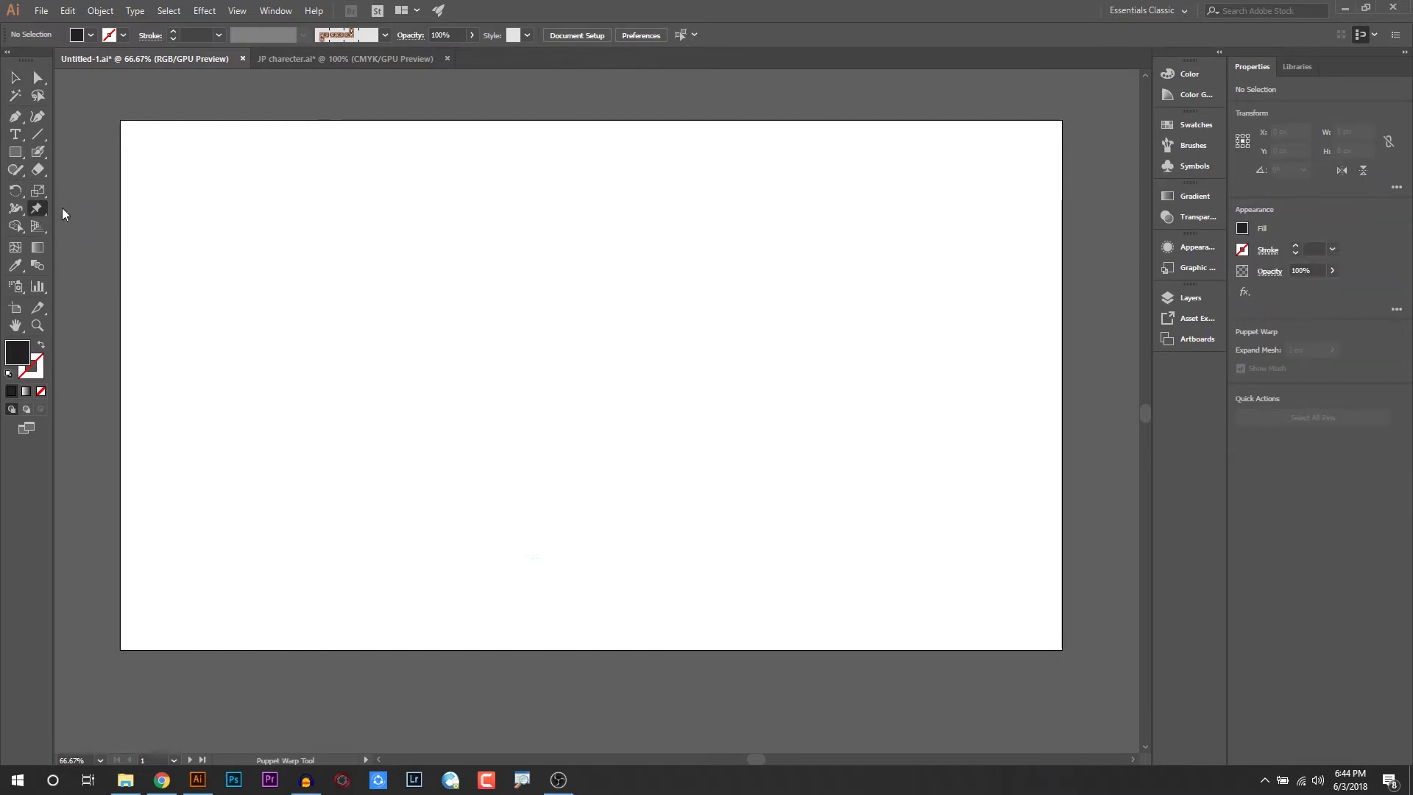
{"action": "left_click", "coordinate": [16, 77]}
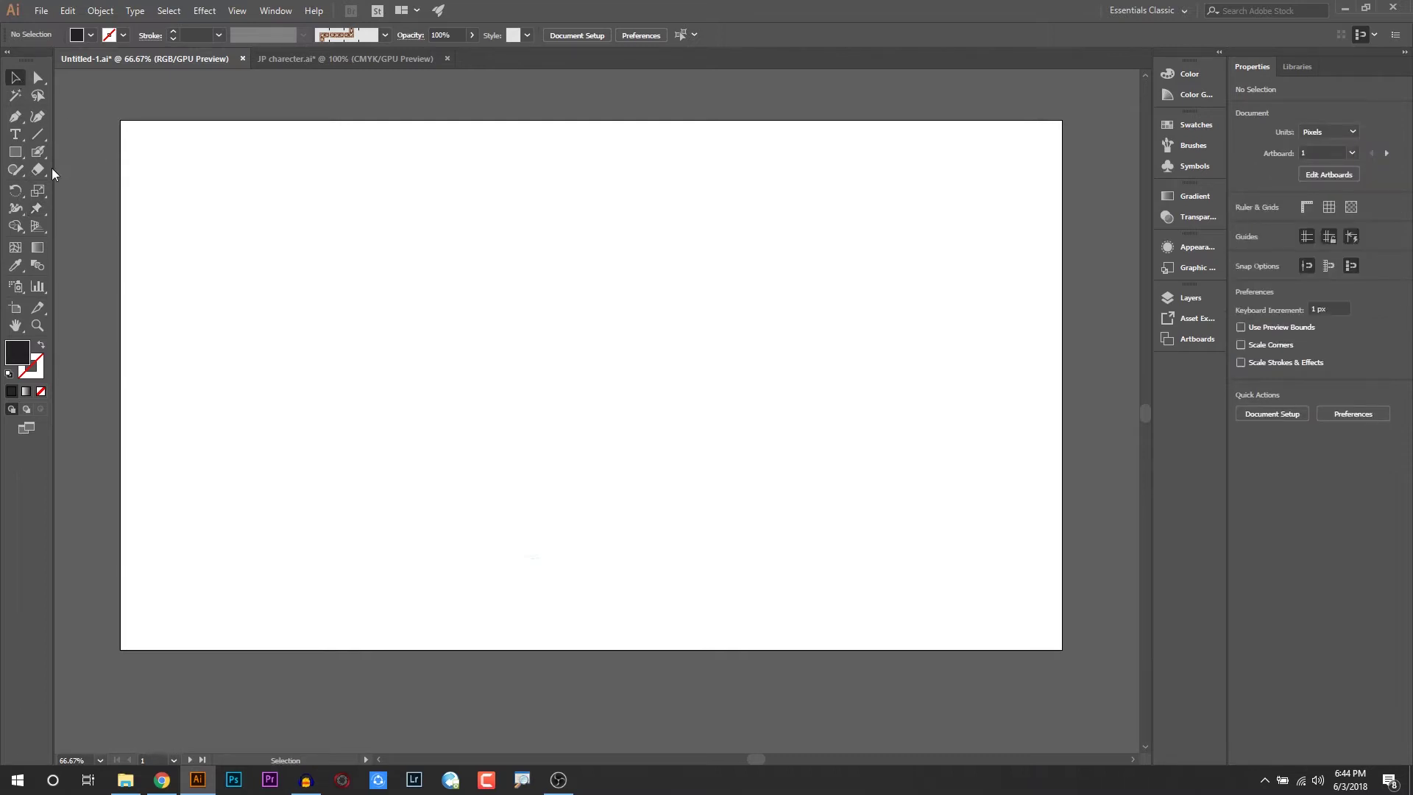
{"action": "left_click", "coordinate": [15, 156]}
Draw a dark 606 × 348 px rectangle, apply Puppet Warp, and drag its centre pin
{"action": "left_click_drag", "start_coordinate": [276, 224], "coordinate": [573, 395]}
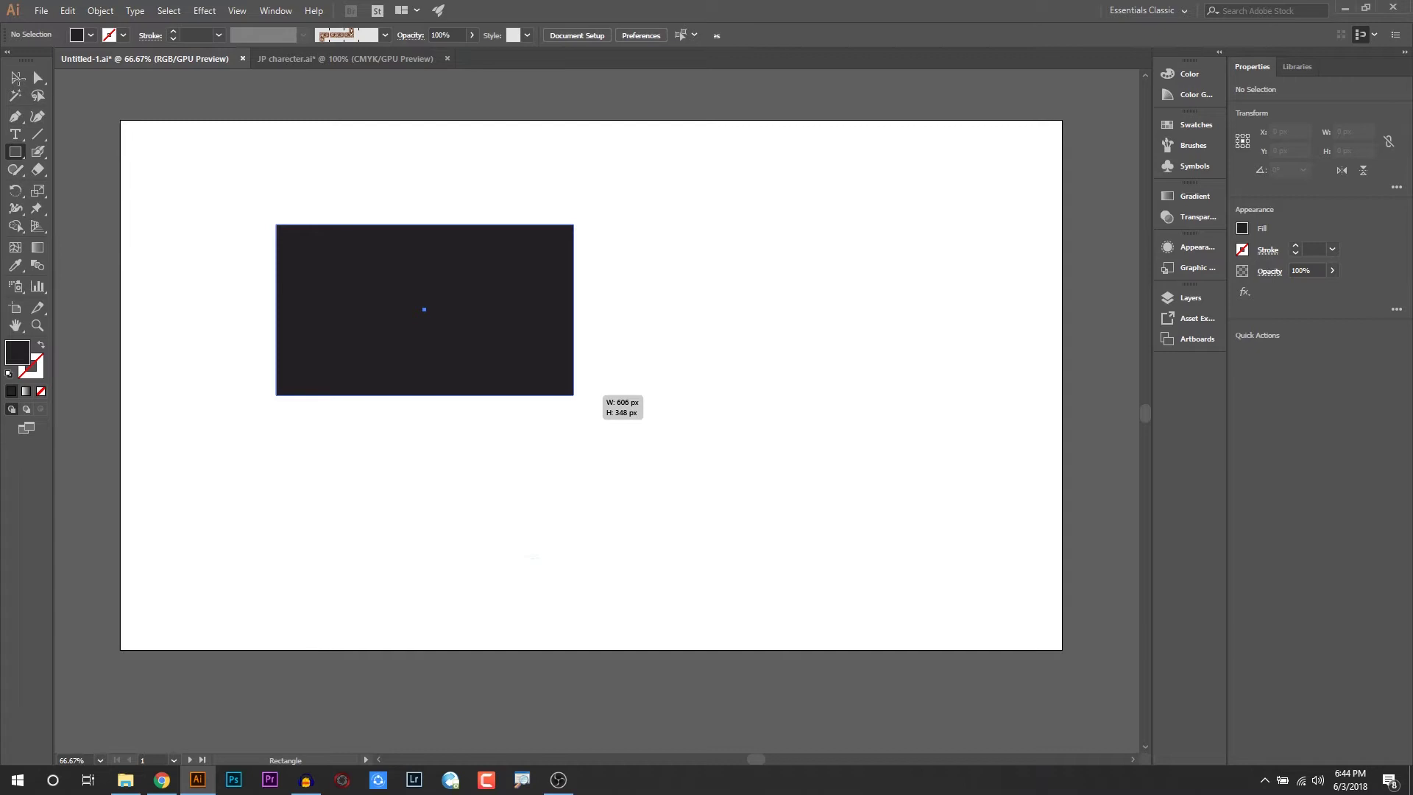
{"action": "key", "text": "v"}
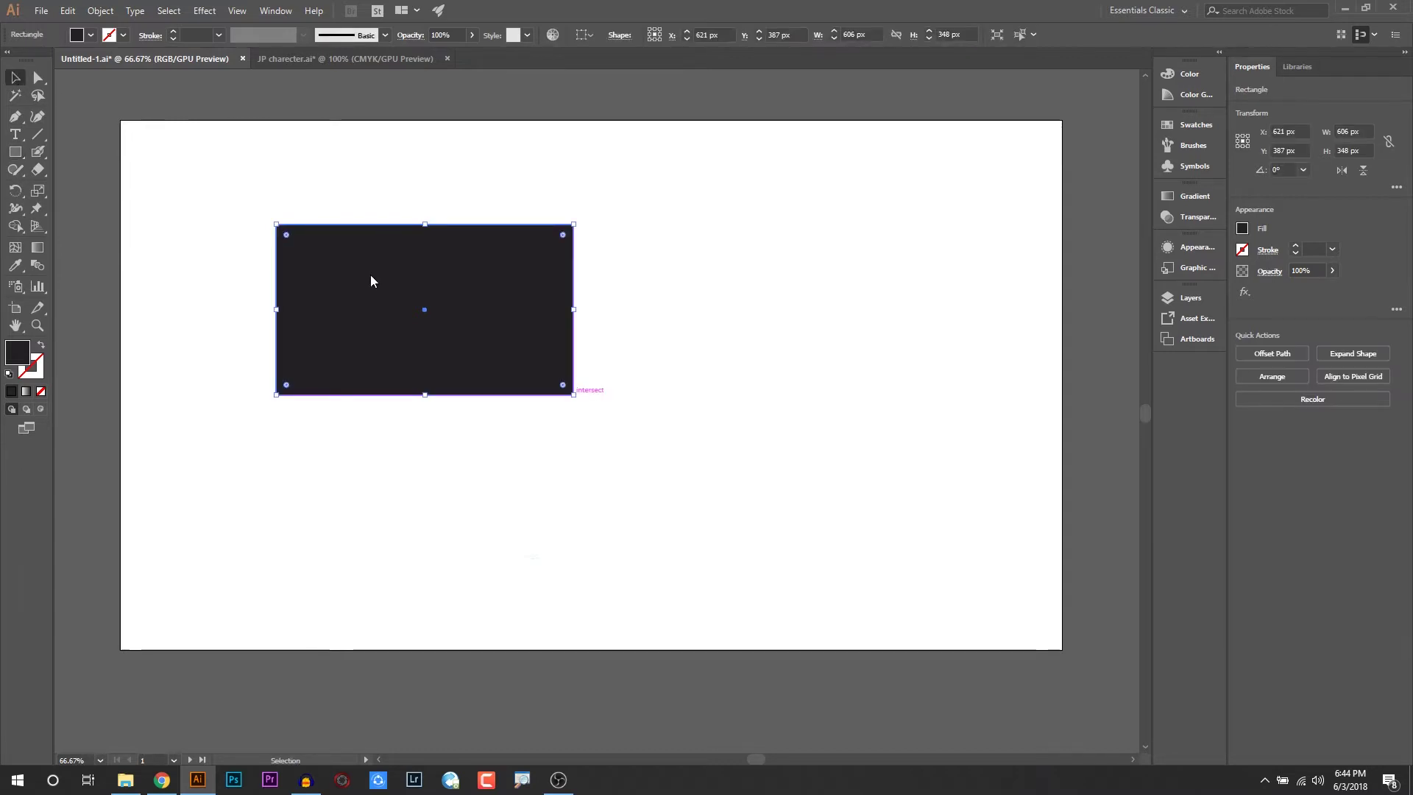
{"action": "left_click", "coordinate": [35, 209]}
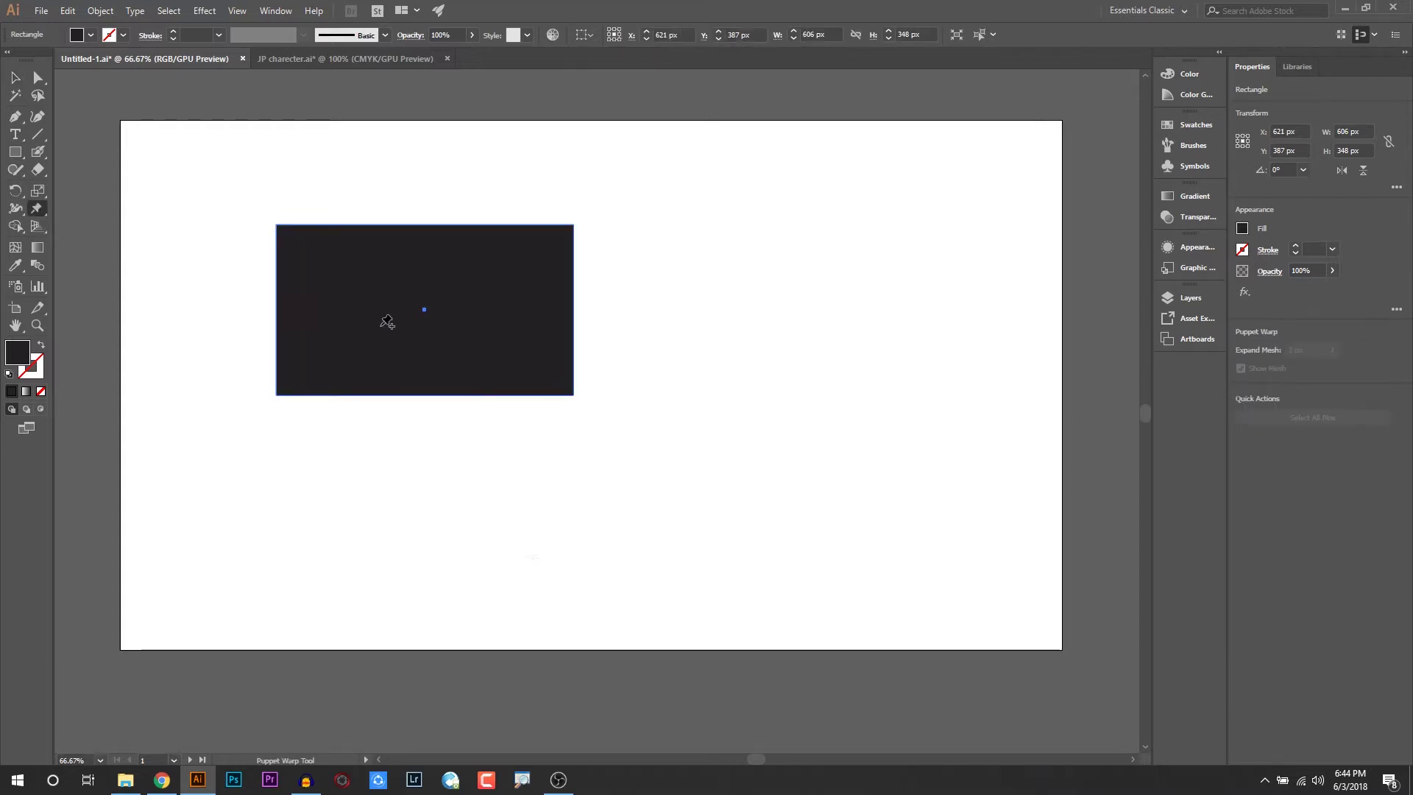
{"action": "left_click", "coordinate": [426, 309]}
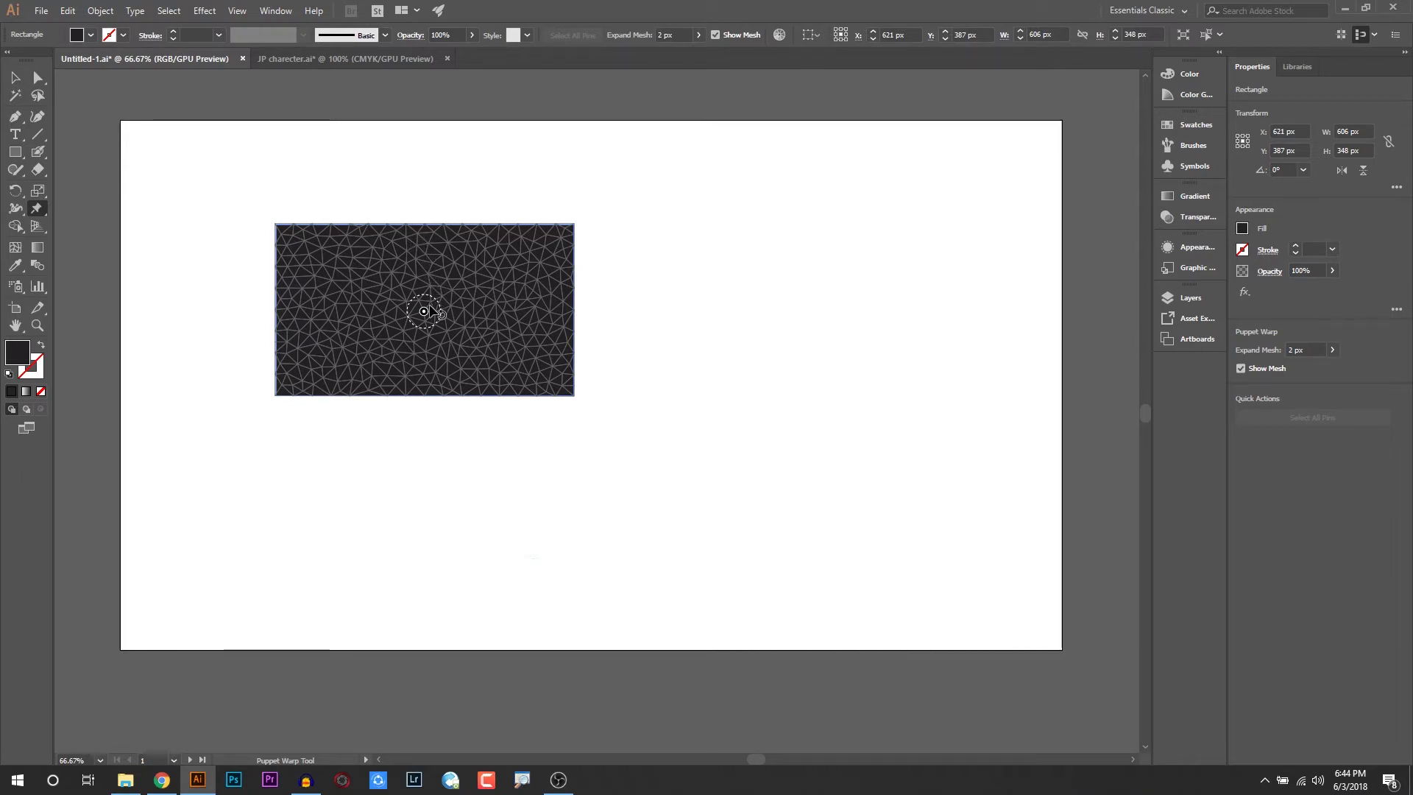
{"action": "left_click_drag", "start_coordinate": [423, 311], "coordinate": [456, 317]}
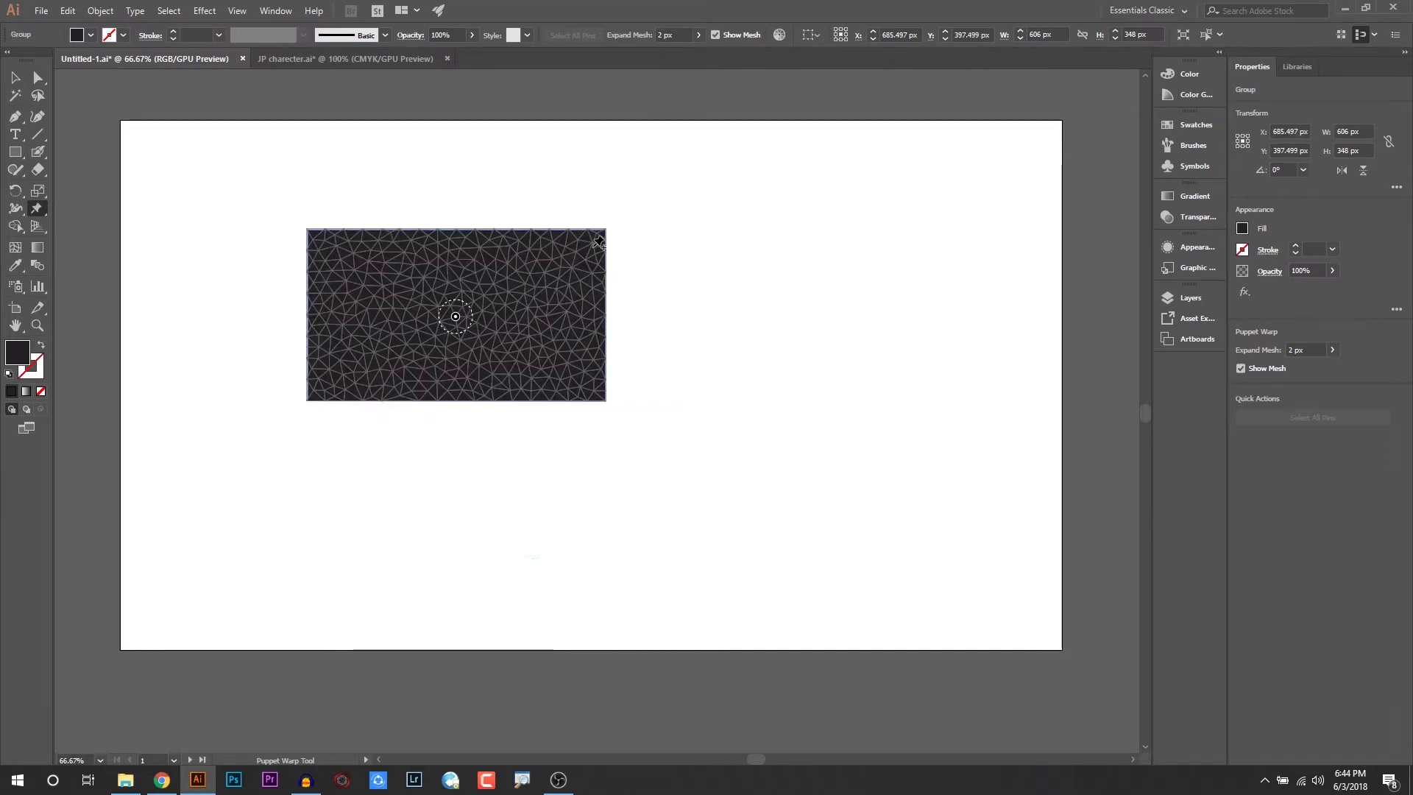
Pin all four corners of the rectangle, rotating it slightly by the top-right pin
{"action": "left_click", "coordinate": [592, 245]}
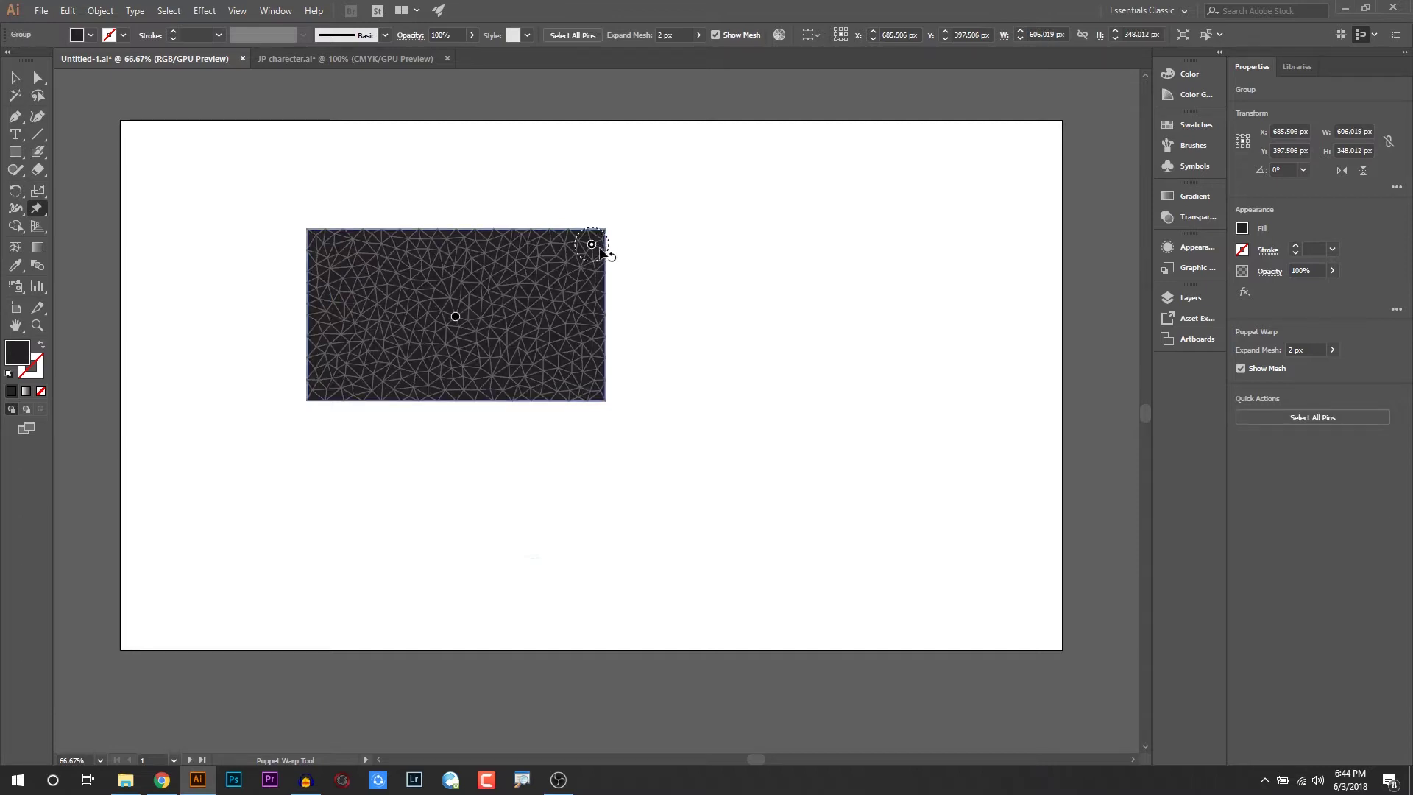
{"action": "mouse_move", "coordinate": [592, 245]}
{"action": "left_mouse_down"}
{"action": "mouse_move", "coordinate": [596, 294]}
{"action": "mouse_move", "coordinate": [589, 260]}
{"action": "mouse_move", "coordinate": [536, 250]}
{"action": "mouse_move", "coordinate": [577, 236]}
{"action": "mouse_move", "coordinate": [589, 248]}
{"action": "mouse_move", "coordinate": [574, 215]}
{"action": "mouse_move", "coordinate": [546, 246]}
{"action": "mouse_move", "coordinate": [579, 239]}
{"action": "left_mouse_up"}
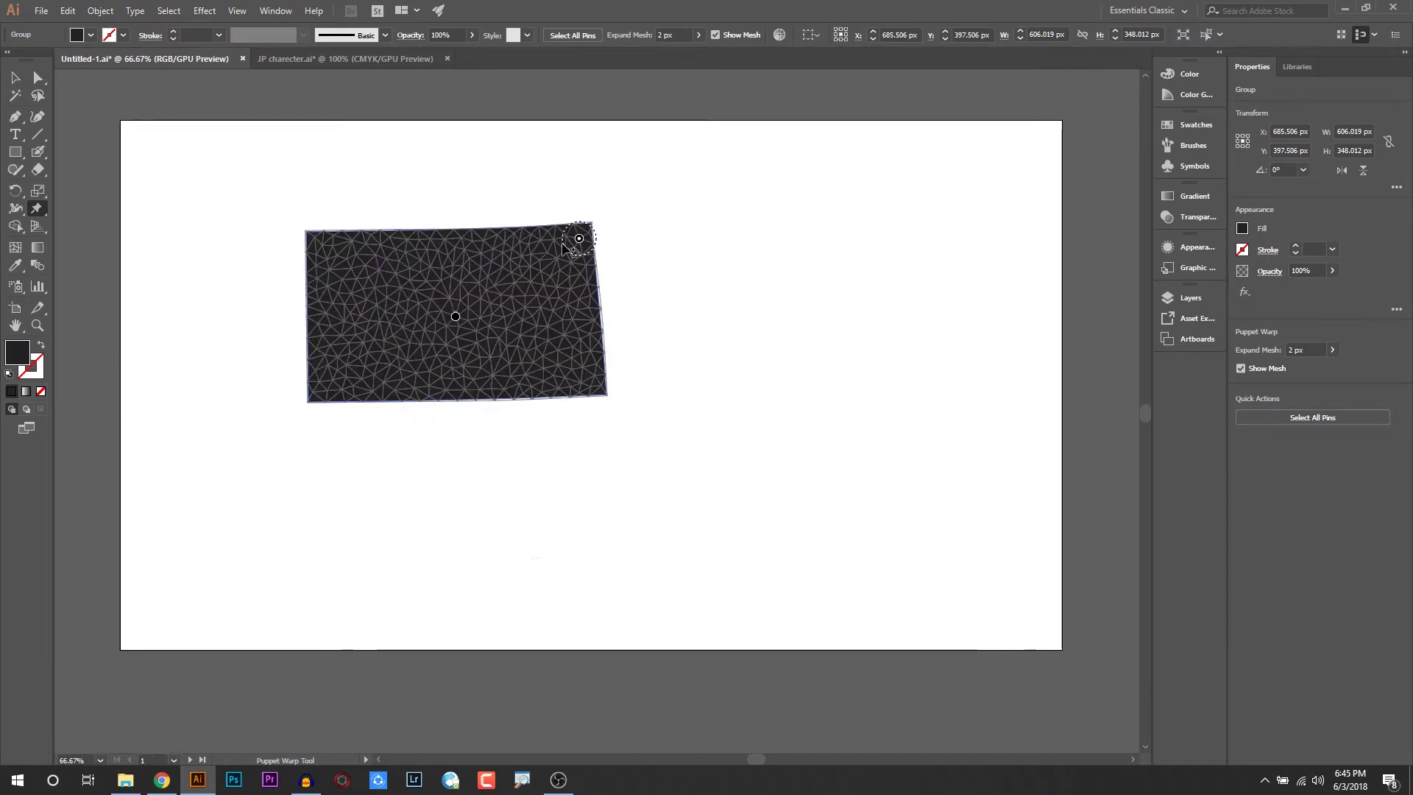
{"action": "left_click", "coordinate": [596, 386]}
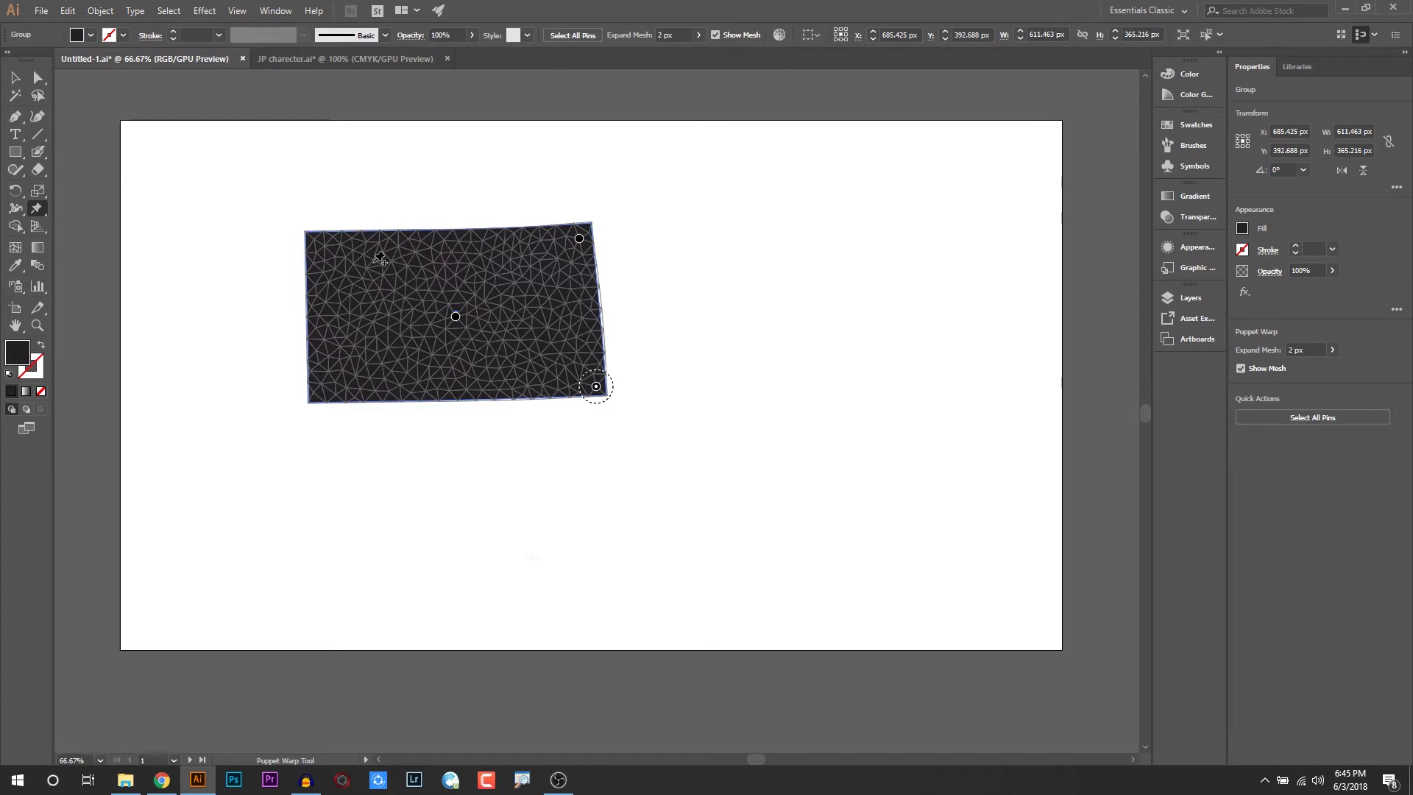
{"action": "left_click", "coordinate": [340, 249]}
{"action": "left_click", "coordinate": [335, 376]}
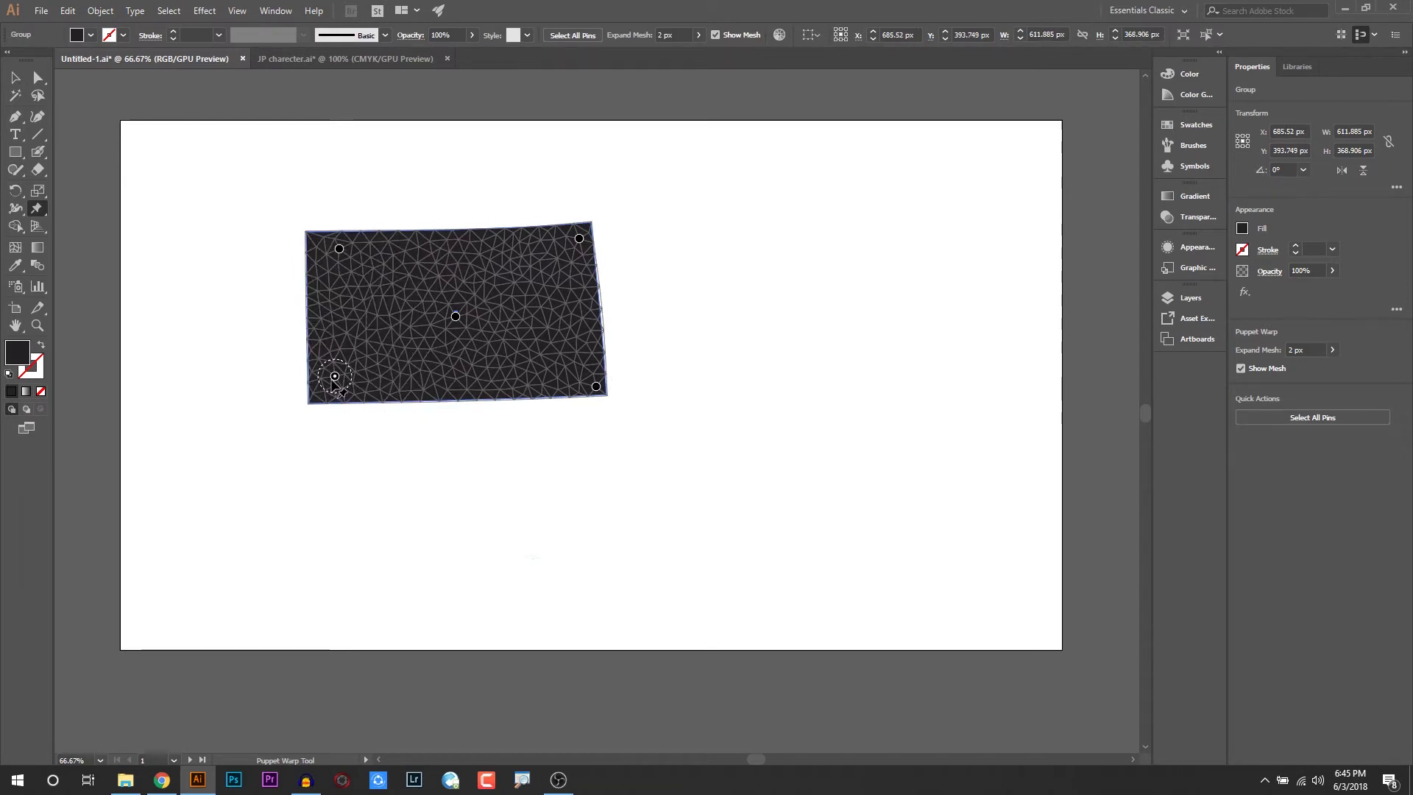
Bend the rectangle by pulling its corners outward and its middle down
{"action": "left_click_drag", "start_coordinate": [334, 377], "coordinate": [264, 376]}
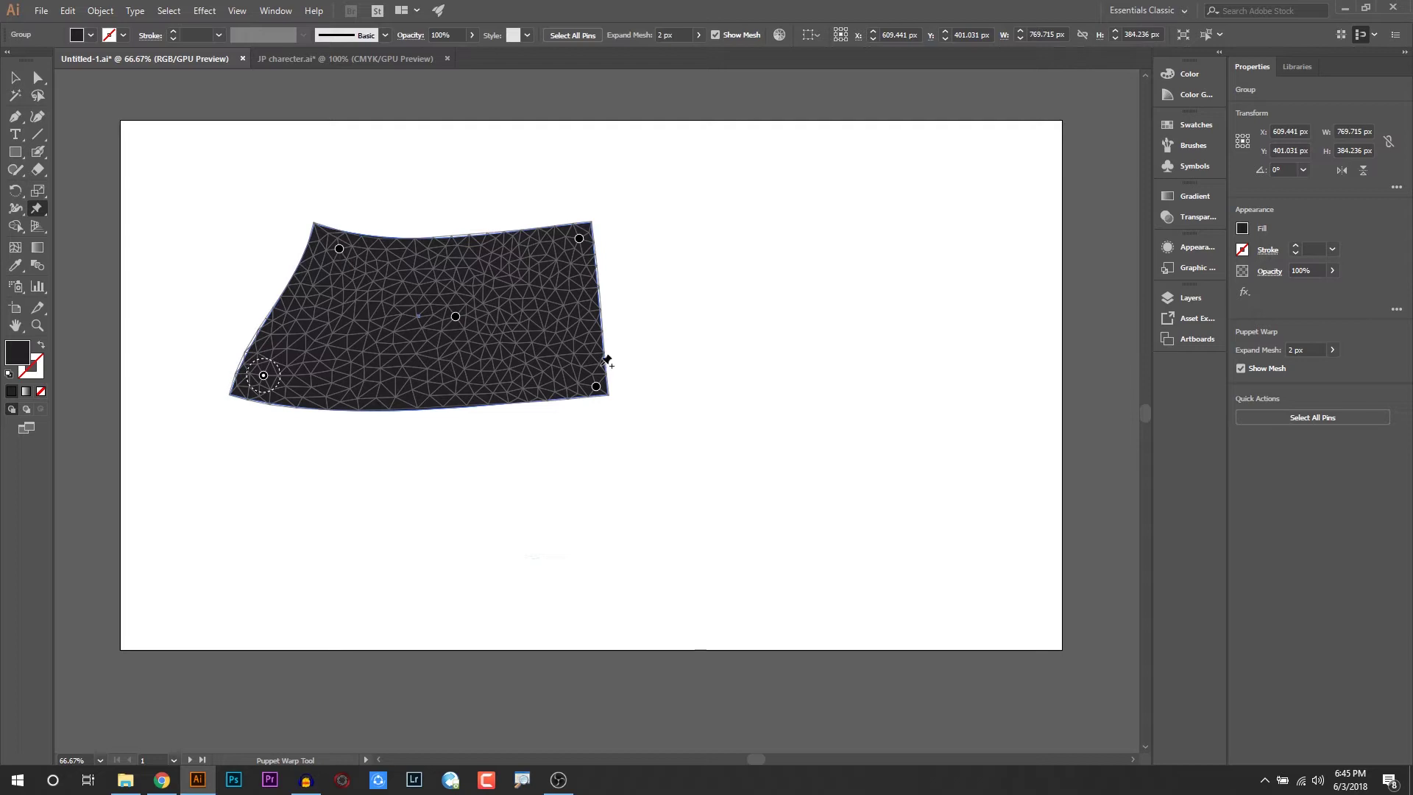
{"action": "mouse_move", "coordinate": [457, 317]}
{"action": "left_mouse_down"}
{"action": "mouse_move", "coordinate": [466, 404]}
{"action": "mouse_move", "coordinate": [448, 318]}
{"action": "left_mouse_up"}
{"action": "left_click_drag", "start_coordinate": [339, 249], "coordinate": [322, 210]}
{"action": "left_click_drag", "start_coordinate": [579, 238], "coordinate": [582, 199]}
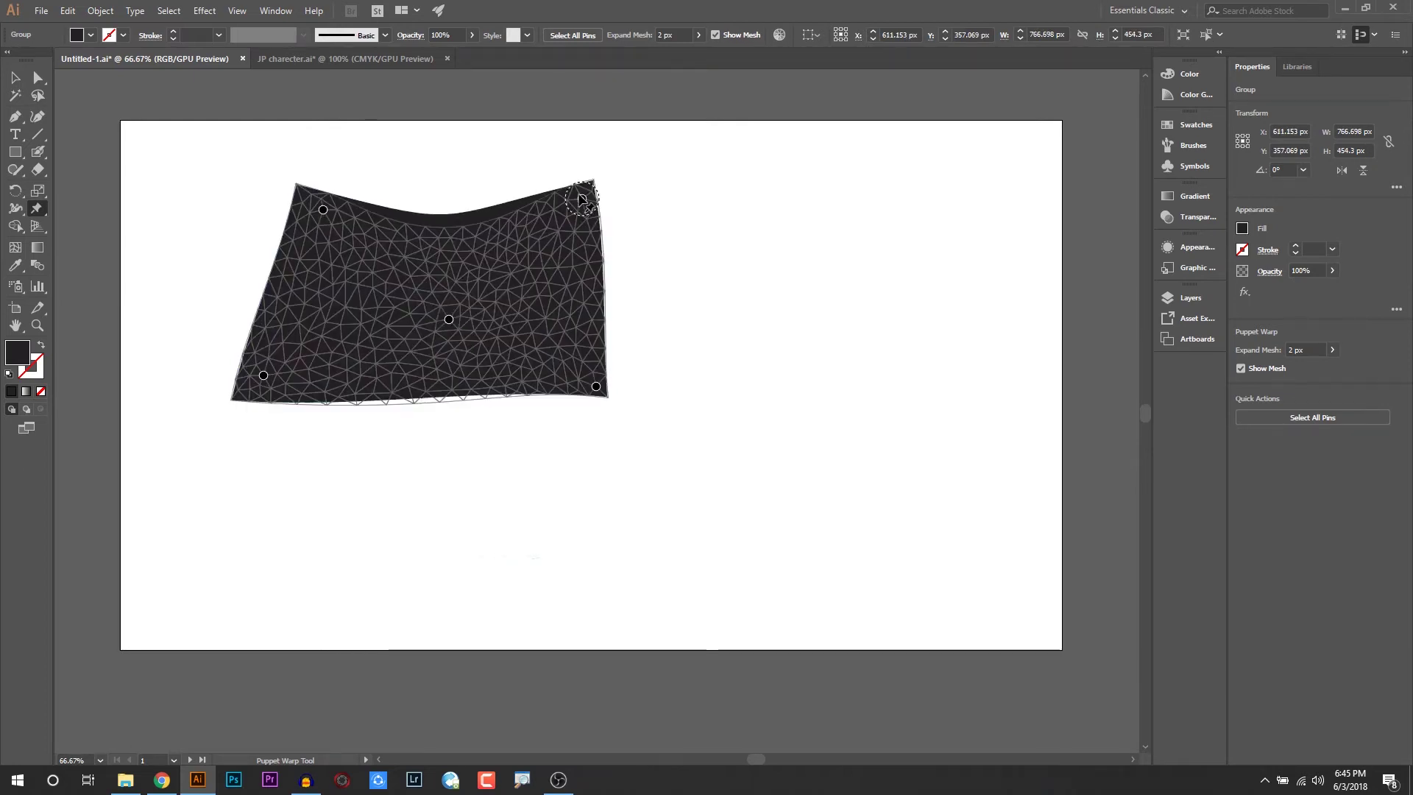
{"action": "left_click_drag", "start_coordinate": [600, 395], "coordinate": [720, 360]}
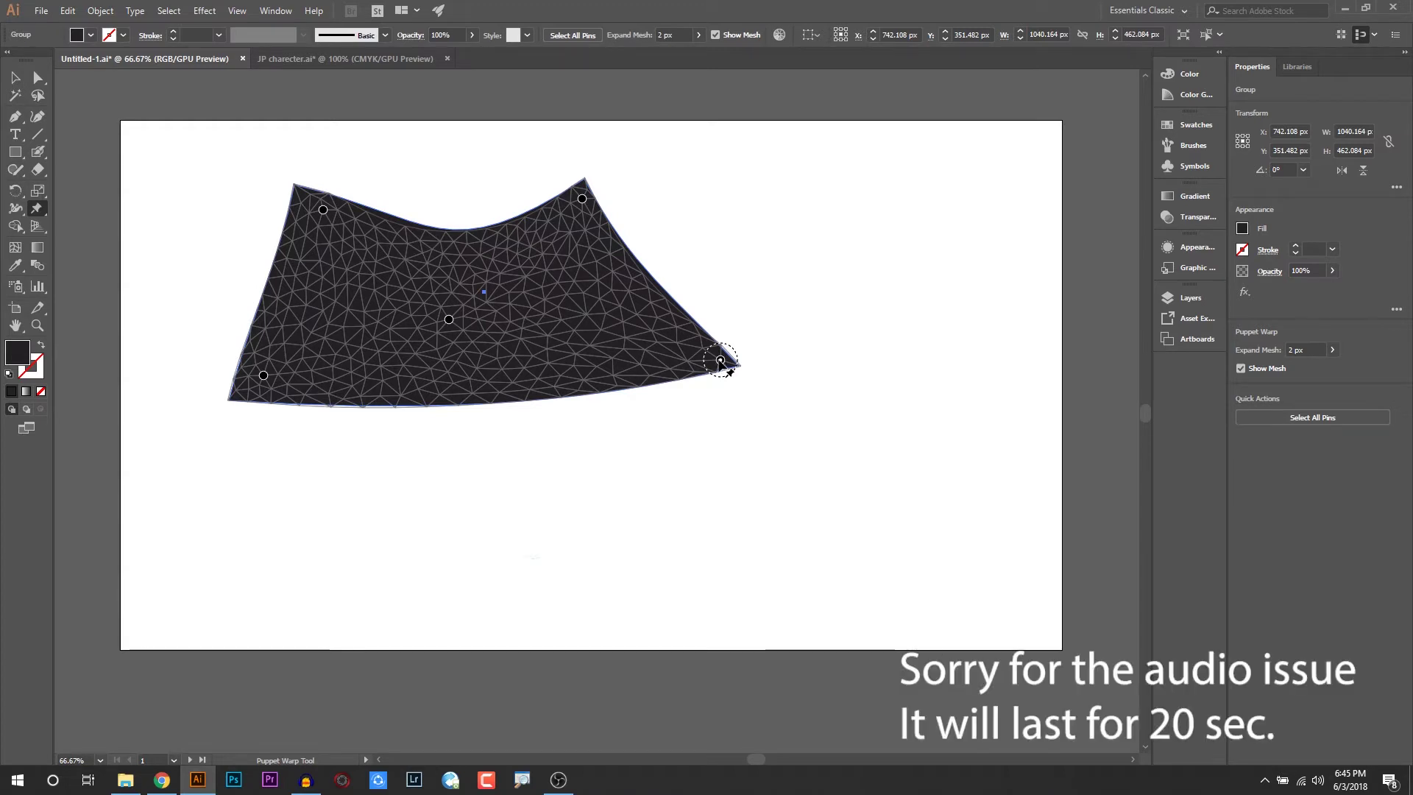
Delete the four corner pins and move the shape back by its centre pin
{"action": "key", "text": "Delete"}
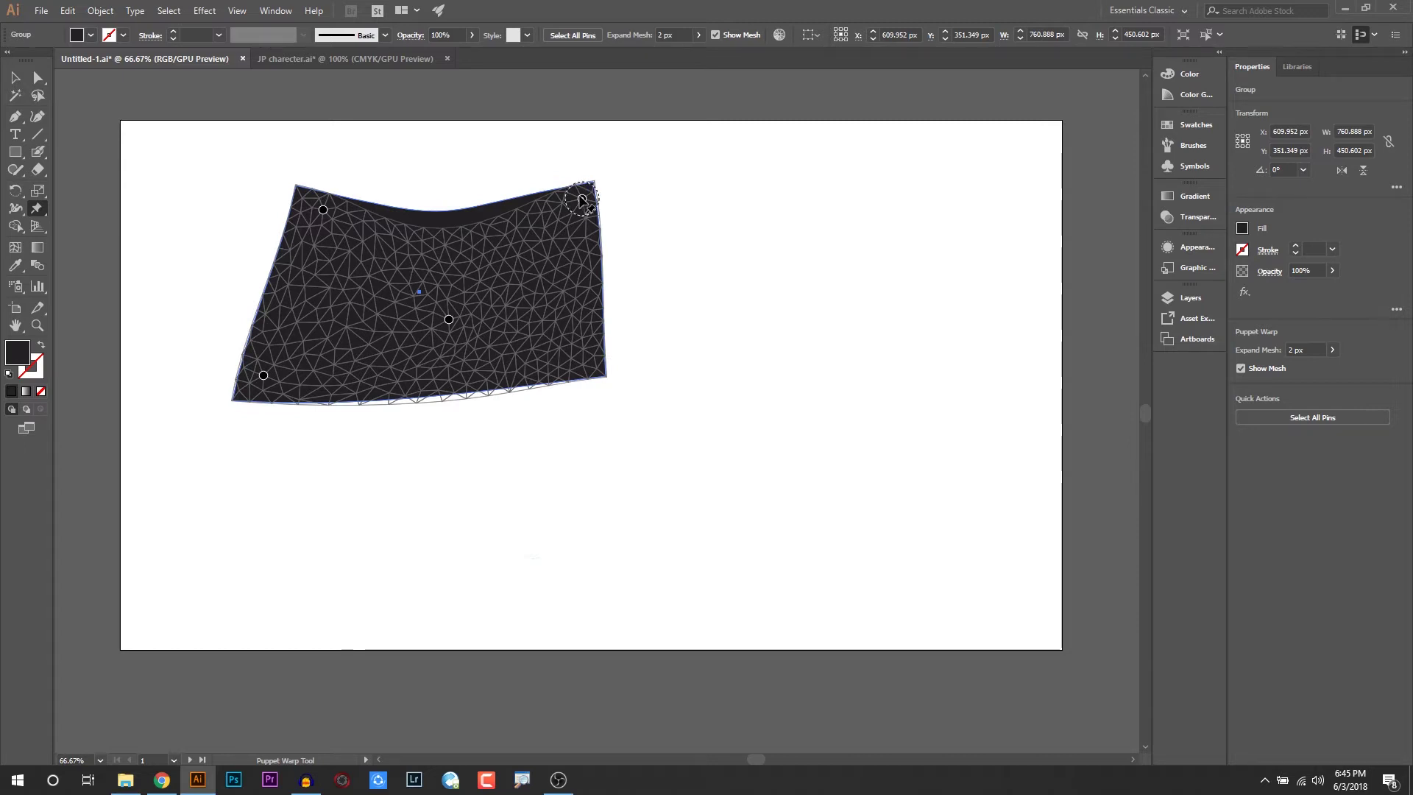
{"action": "key", "text": "Delete"}
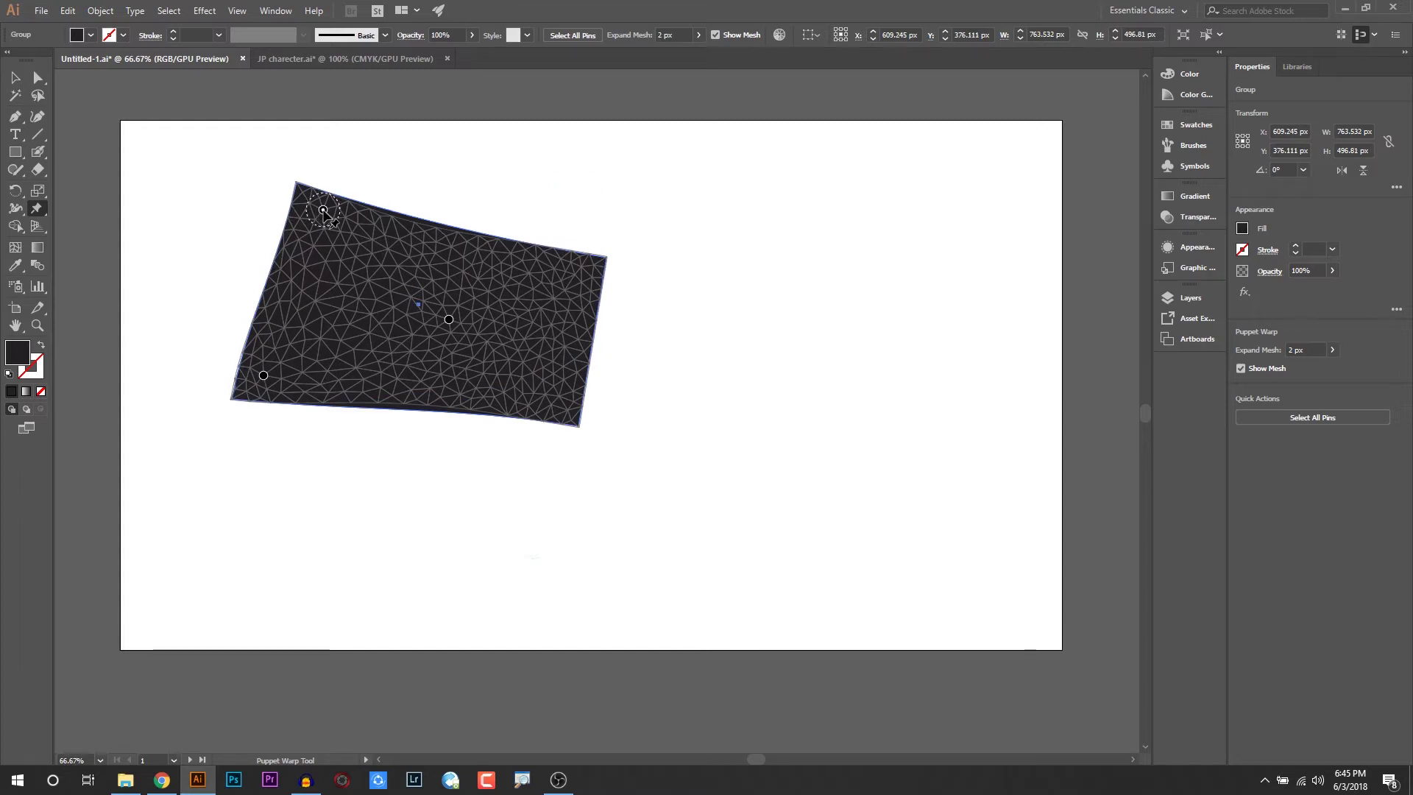
{"action": "key", "text": "Delete"}
{"action": "left_click", "coordinate": [263, 376]}
{"action": "key", "text": "Delete"}
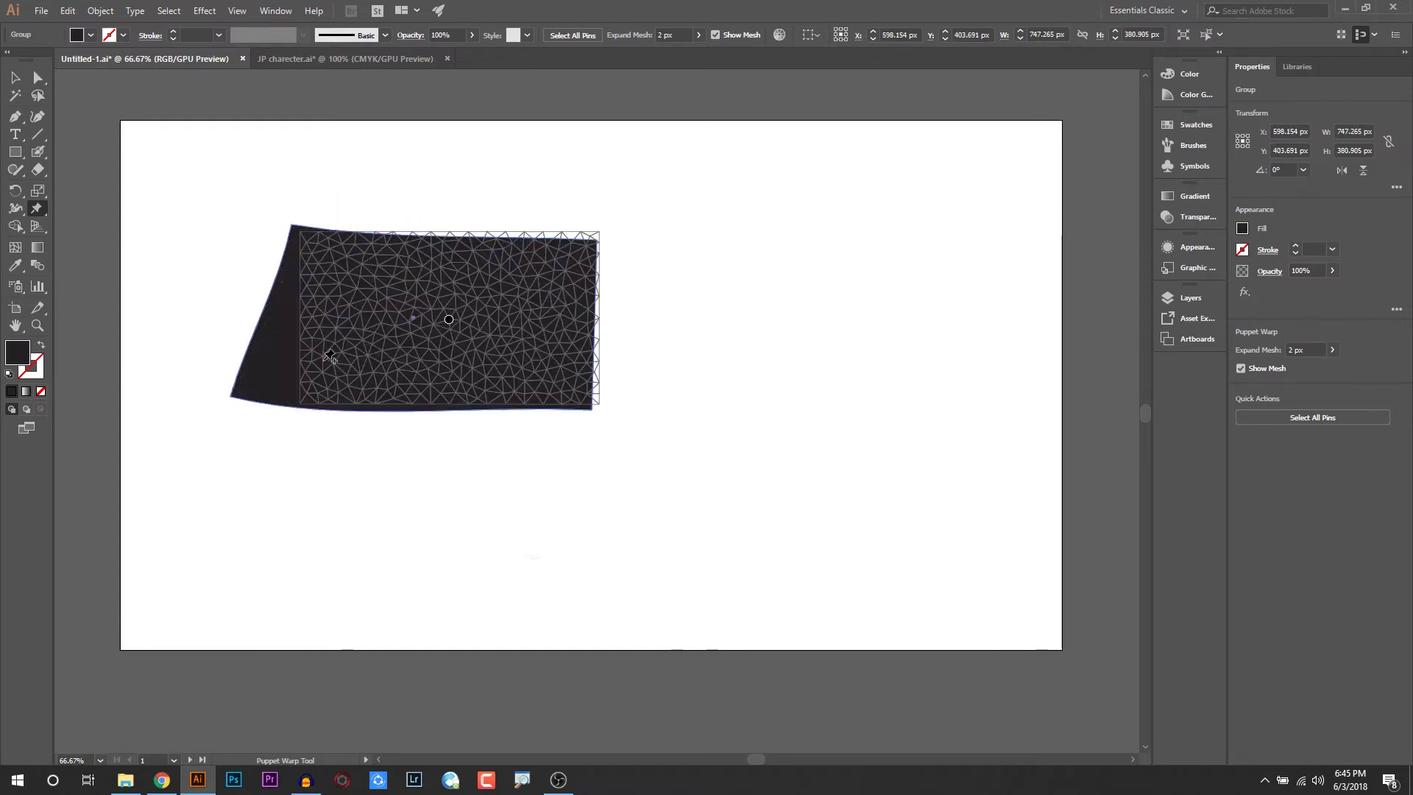
{"action": "left_click_drag", "start_coordinate": [449, 320], "coordinate": [424, 312]}
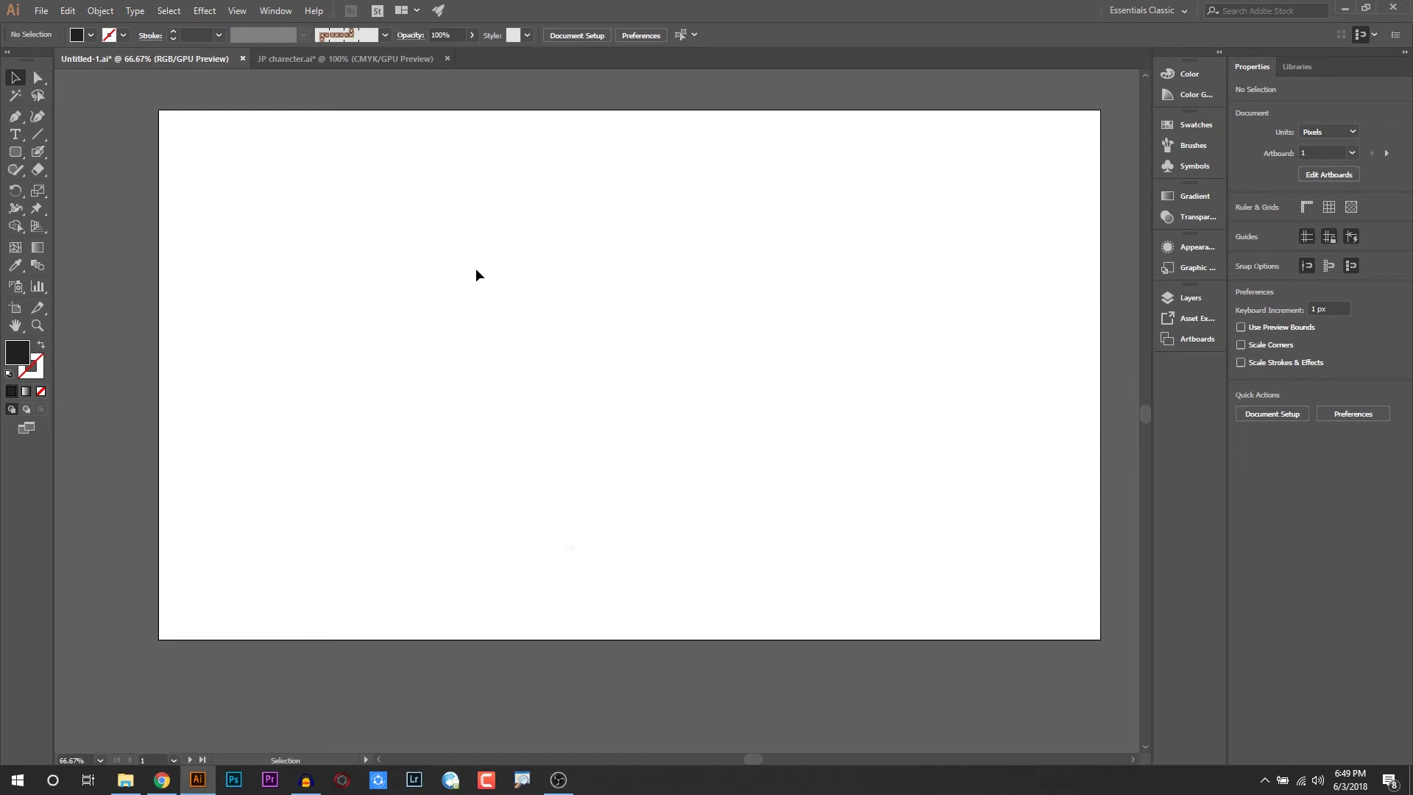
Pan to the cartoon girl's artboard, fit it with Ctrl+1, and select the whole character
{"action": "left_click_drag", "start_coordinate": [1038, 291], "coordinate": [536, 297]}
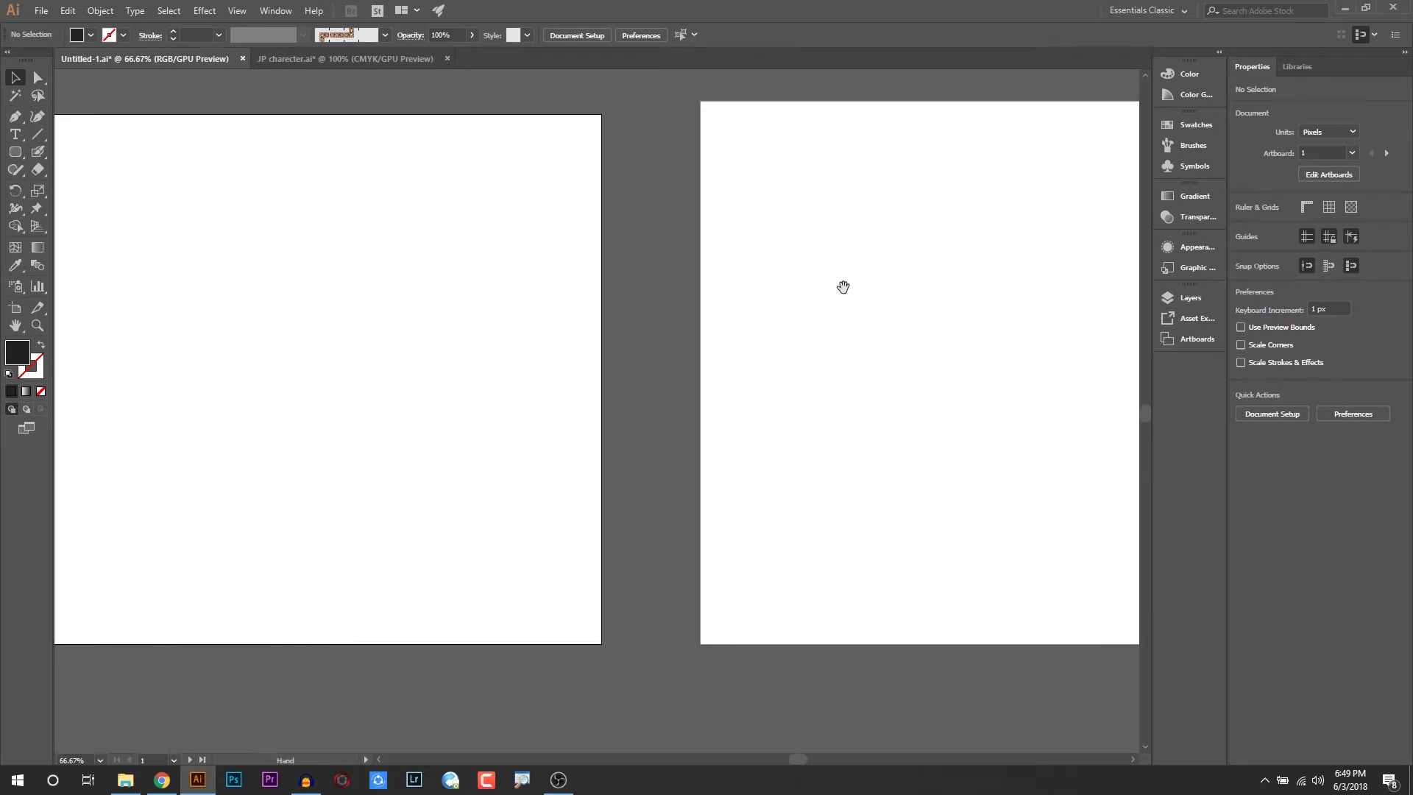
{"action": "left_click_drag", "start_coordinate": [842, 287], "coordinate": [435, 311]}
{"action": "left_click_drag", "start_coordinate": [785, 281], "coordinate": [533, 292]}
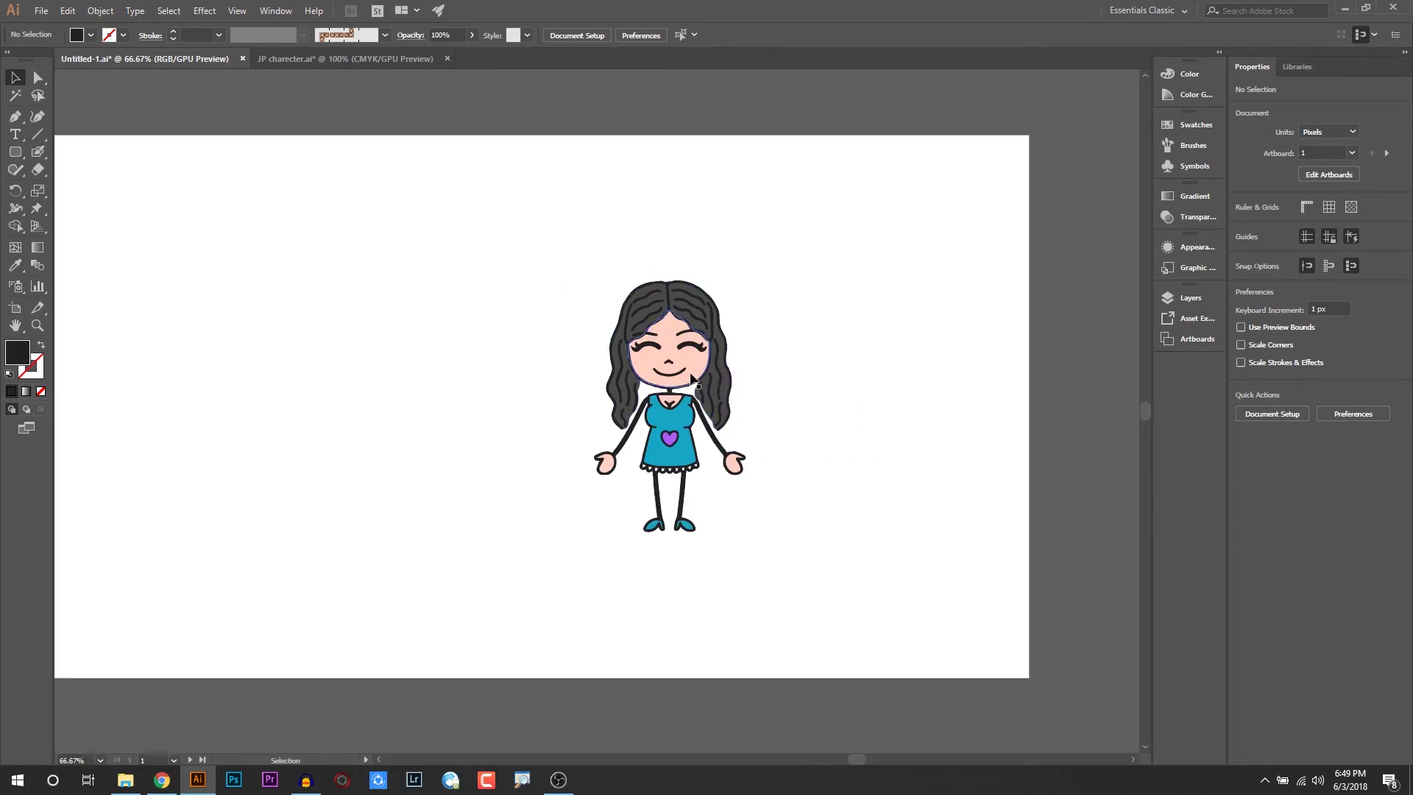
{"action": "scroll", "coordinate": [677, 384], "scroll_direction": "up", "scroll_amount": 2}
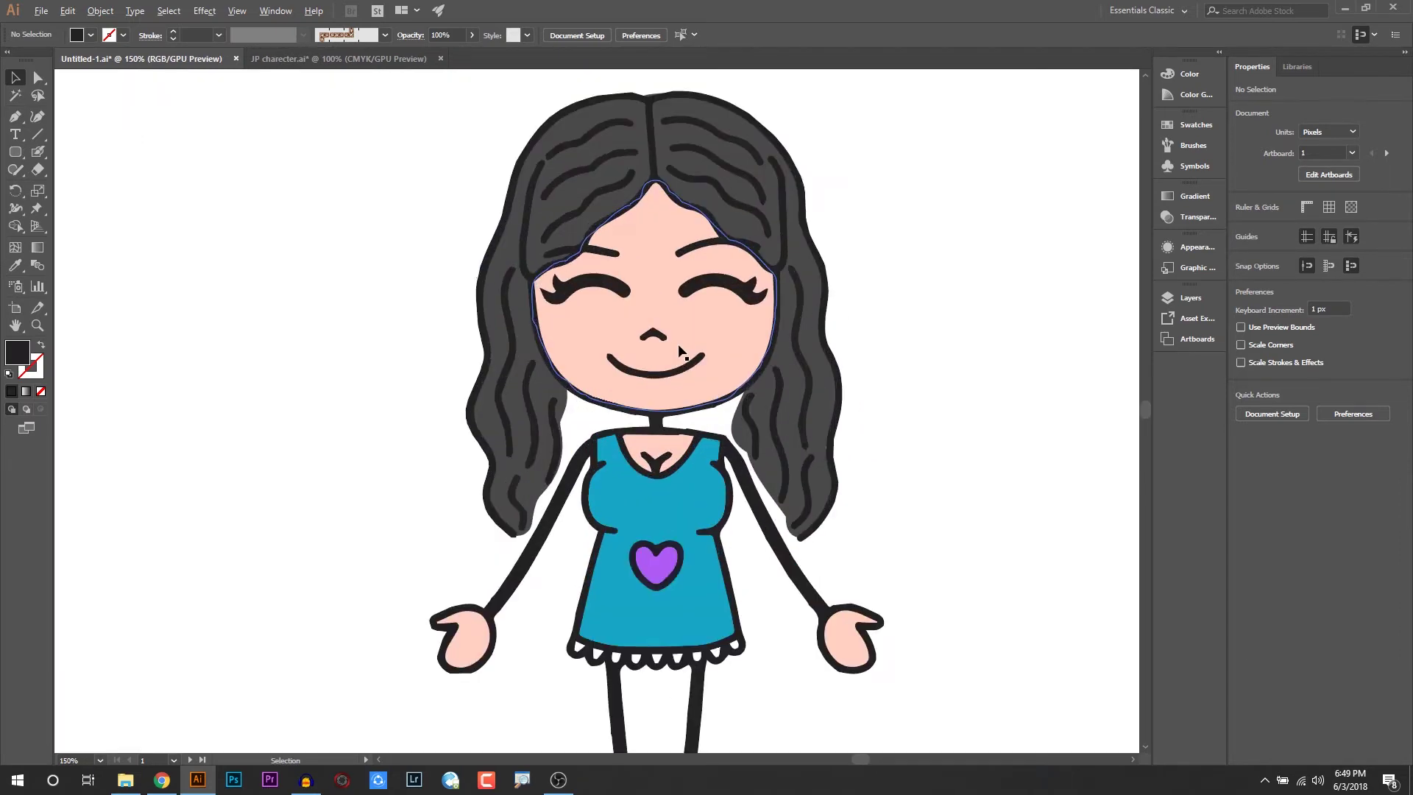
{"action": "key", "text": "ctrl+1"}
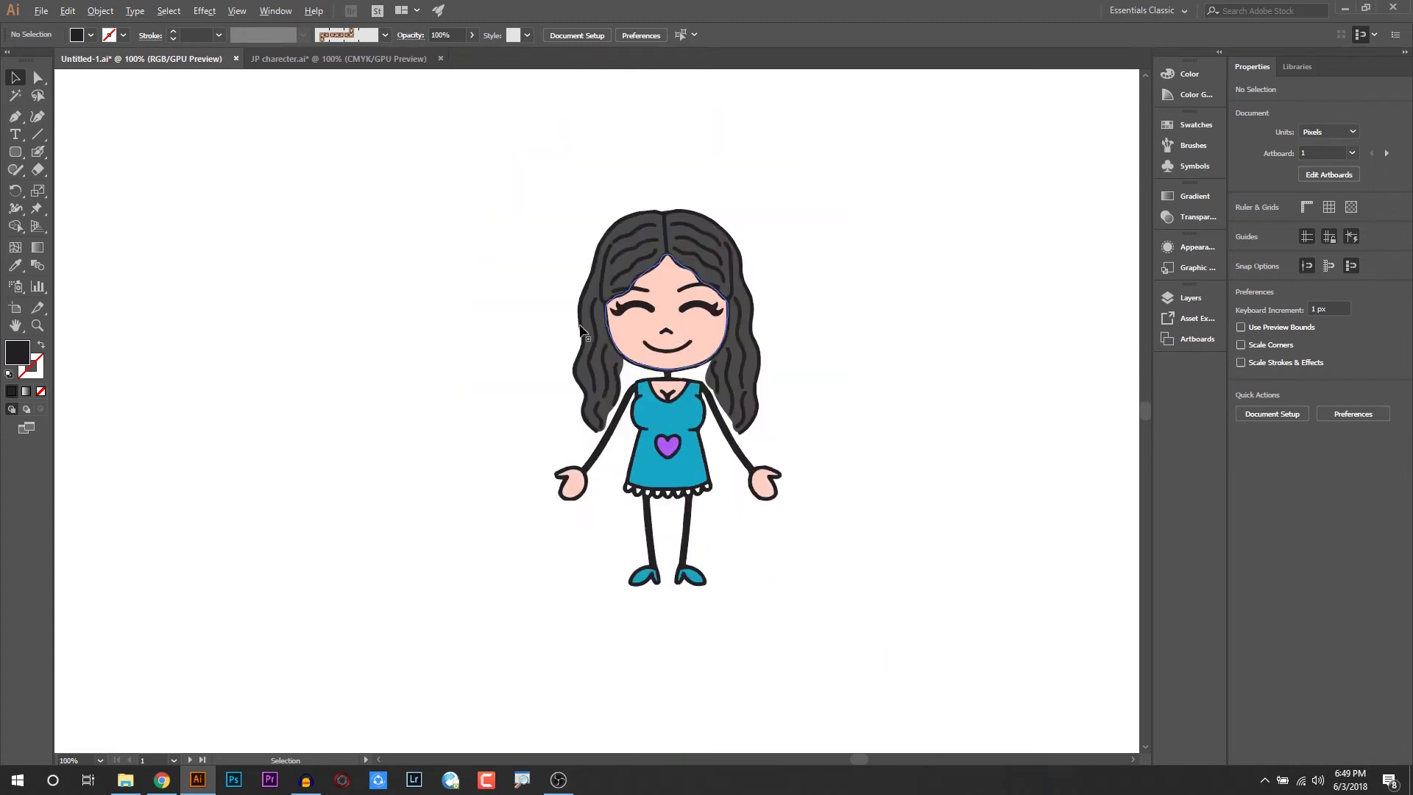
{"action": "key", "text": "ctrl+a"}
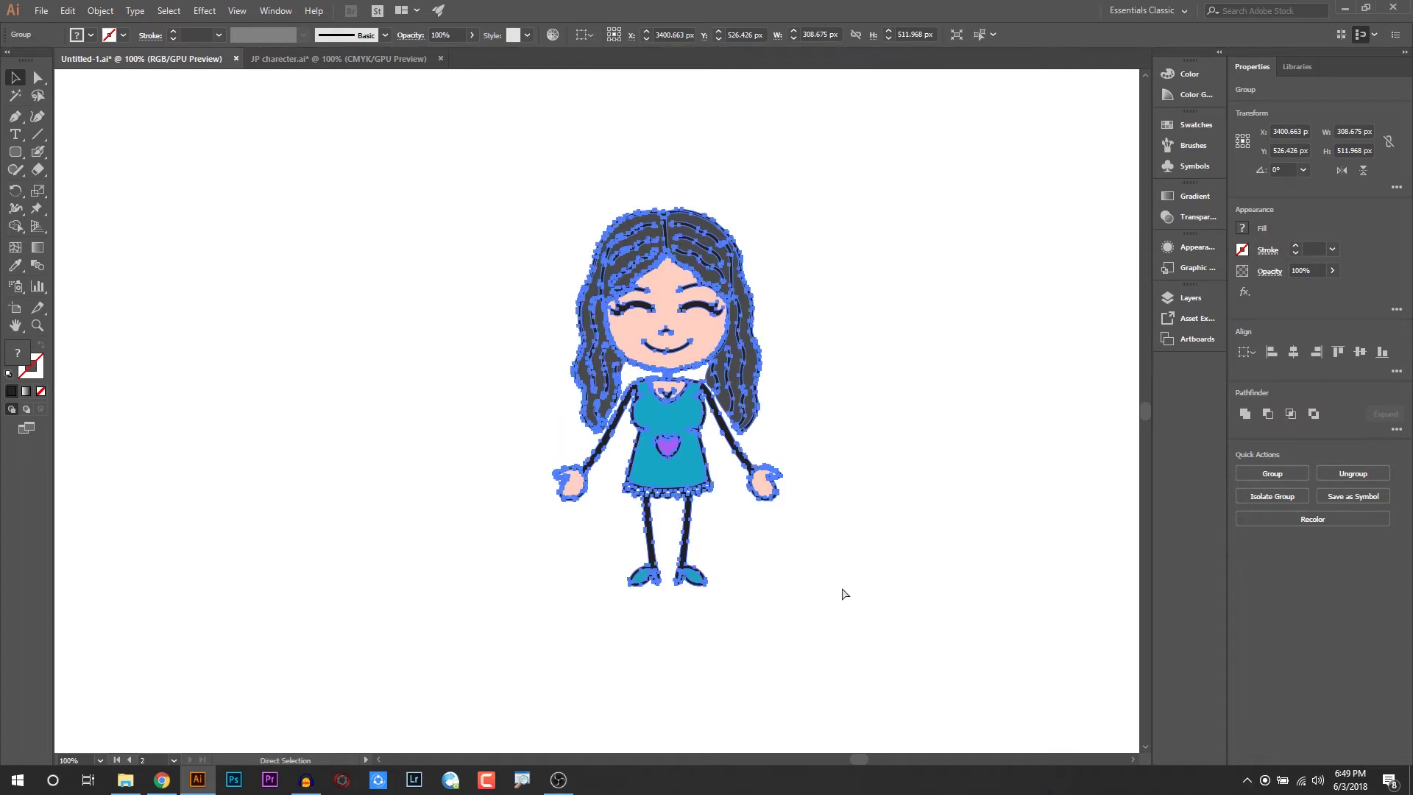
Apply Puppet Warp, pin the girl's face, eyes and mouth, and lift the mouth centre
{"action": "left_click", "coordinate": [38, 211]}
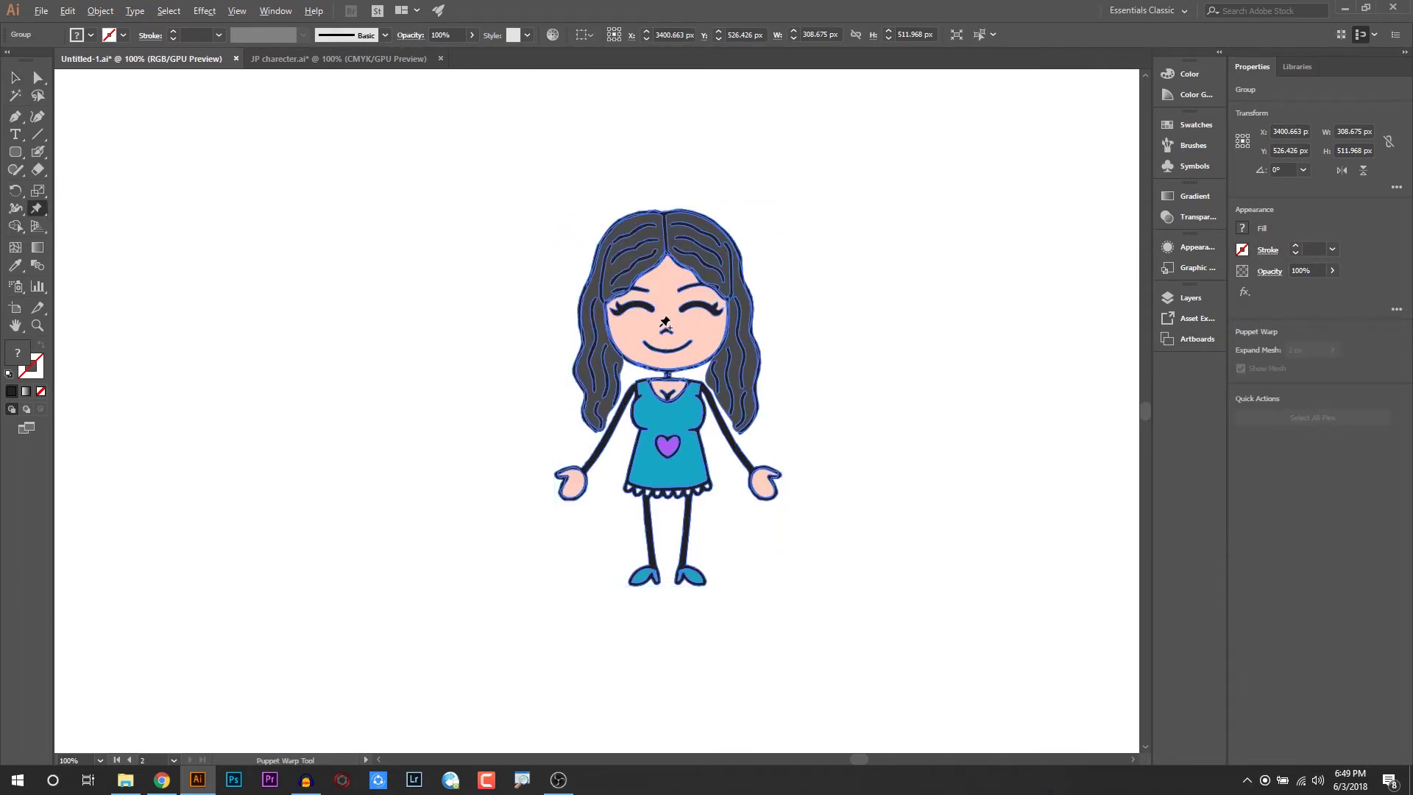
{"action": "scroll", "coordinate": [665, 324], "scroll_direction": "up", "scroll_amount": 2}
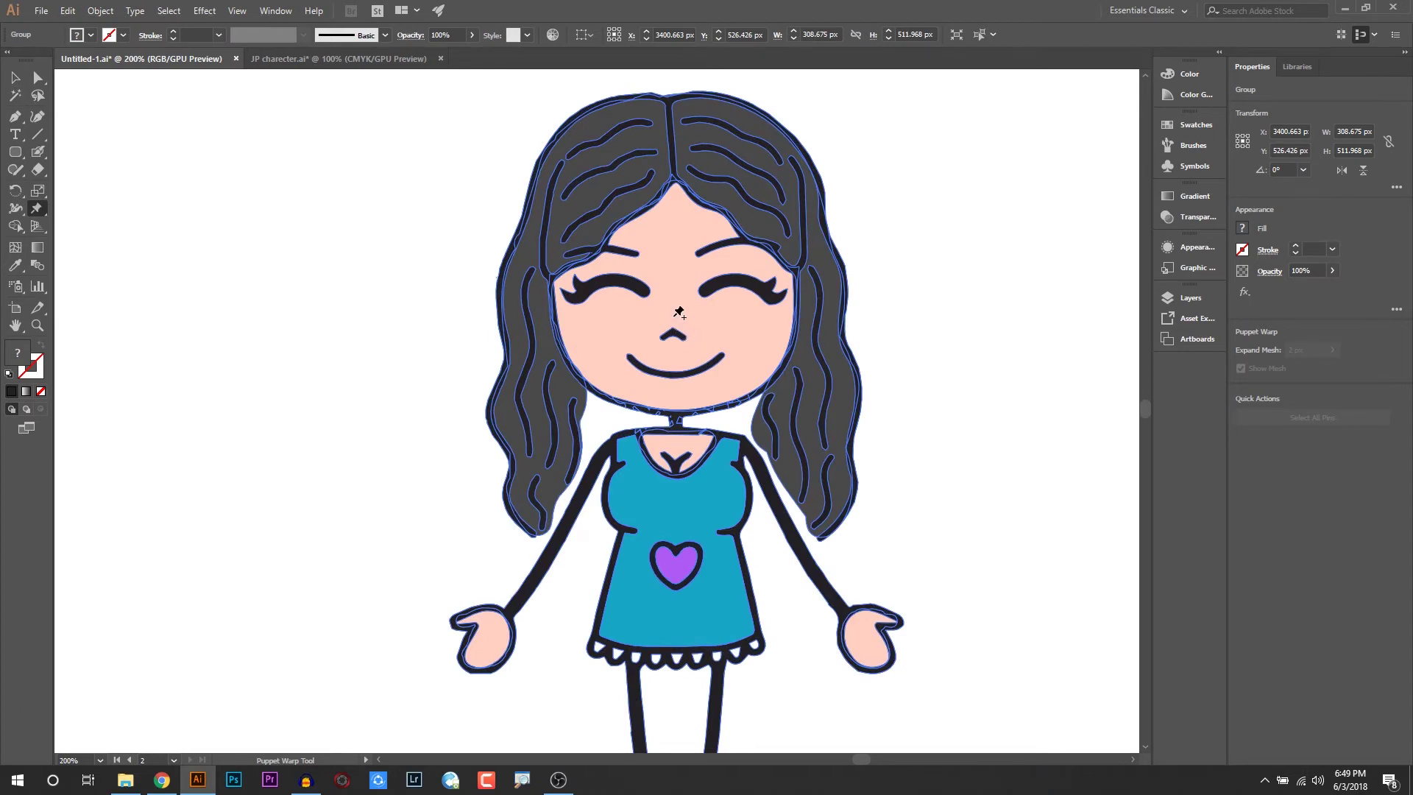
{"action": "left_click", "coordinate": [673, 316]}
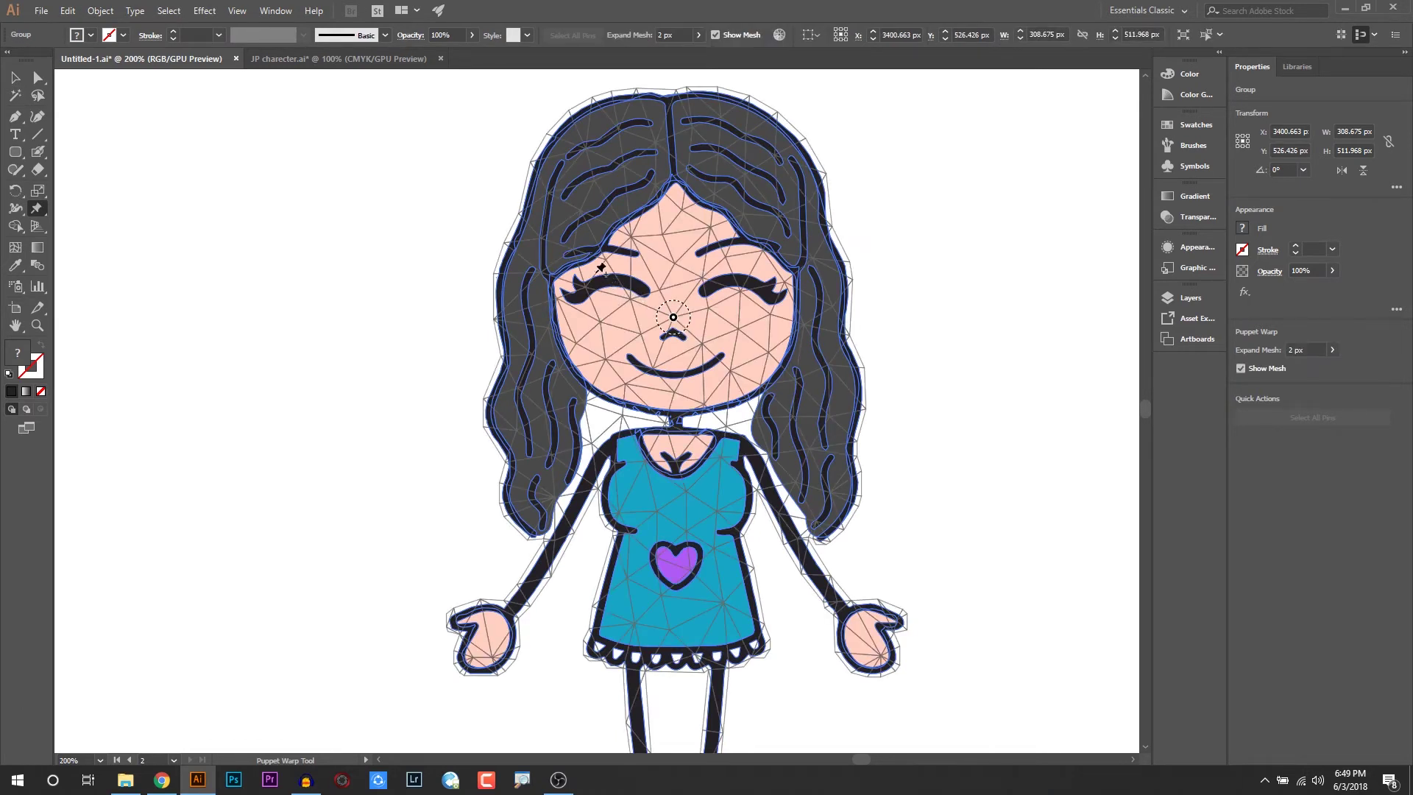
{"action": "left_click", "coordinate": [579, 296]}
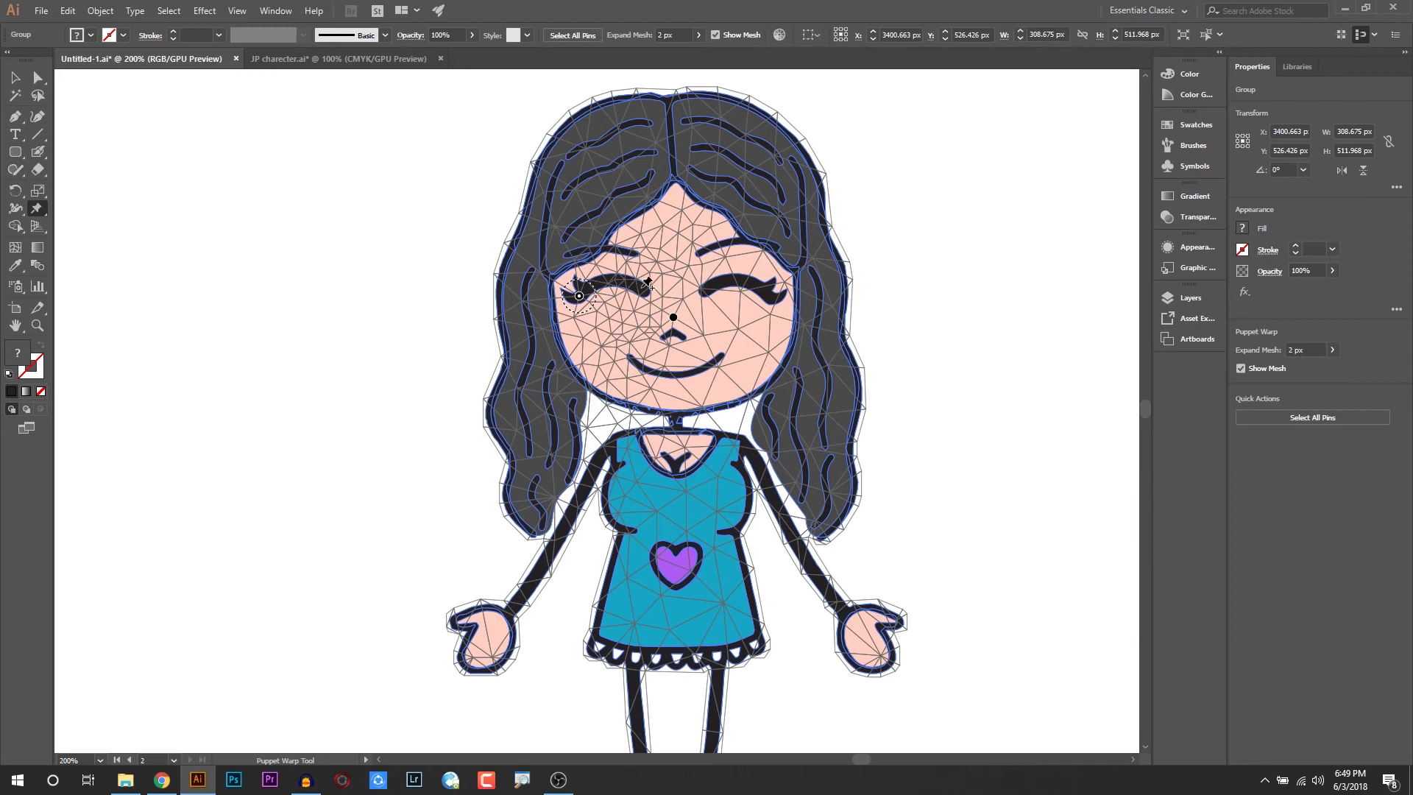
{"action": "left_click", "coordinate": [647, 292]}
{"action": "left_click", "coordinate": [702, 294]}
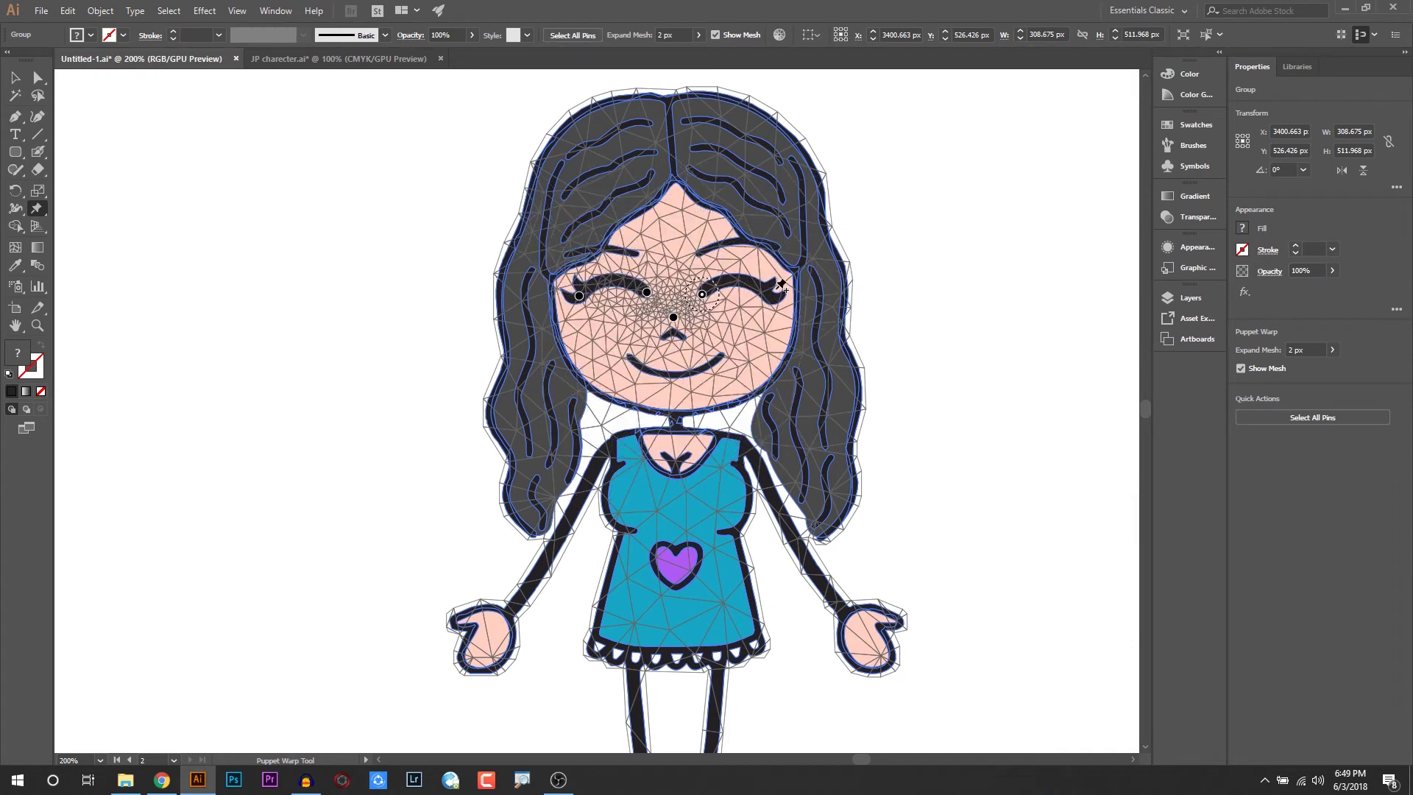
{"action": "left_click", "coordinate": [780, 301]}
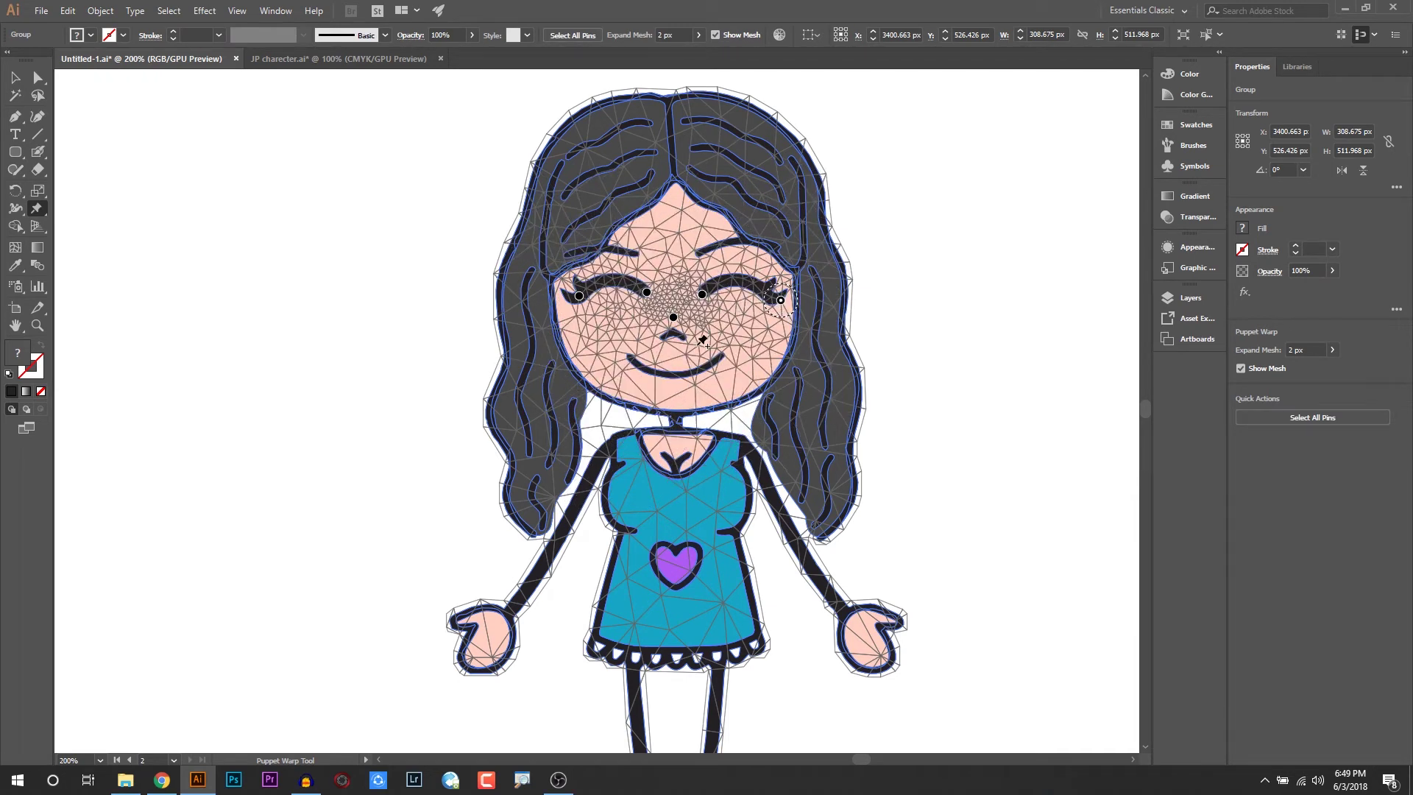
{"action": "left_click", "coordinate": [679, 378]}
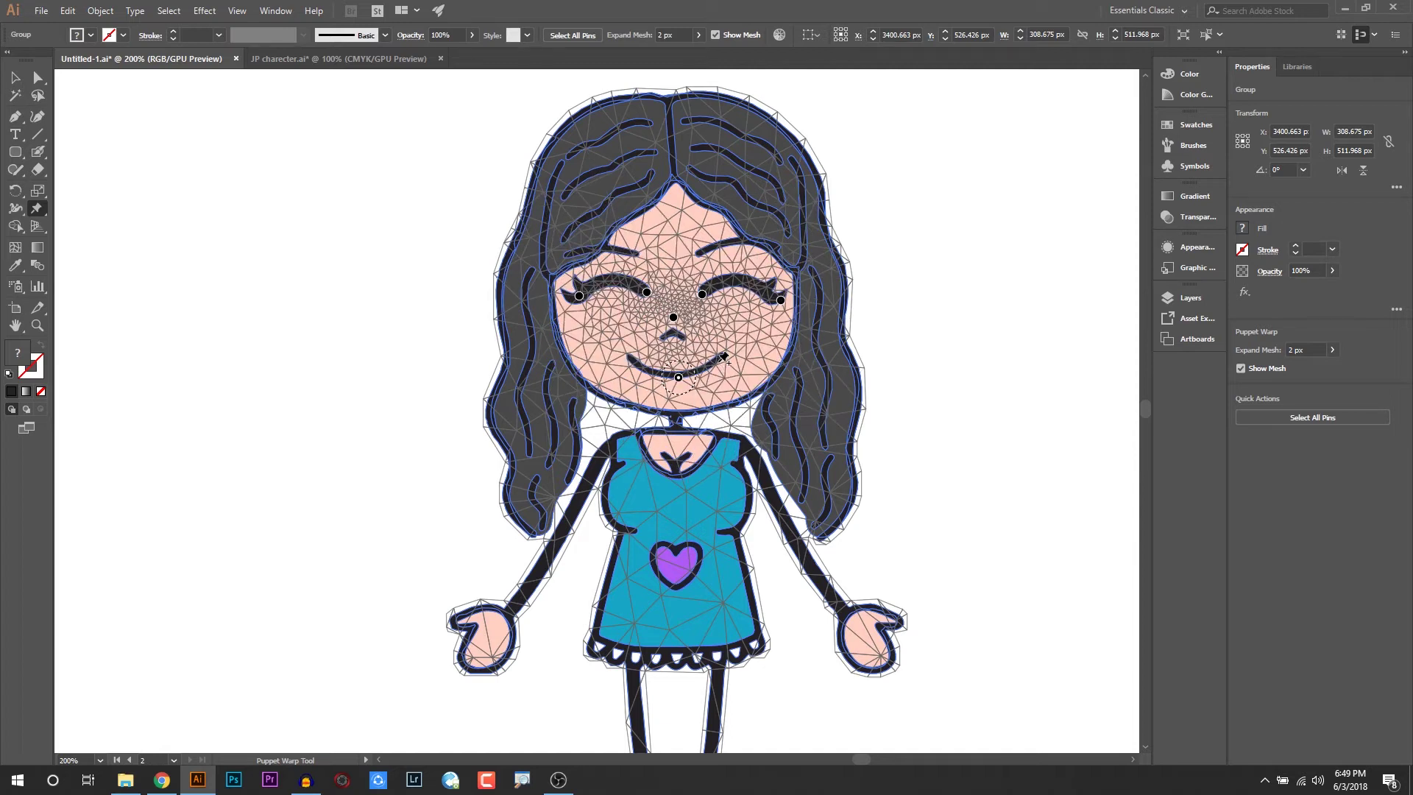
{"action": "left_click", "coordinate": [717, 361]}
{"action": "left_click", "coordinate": [637, 360]}
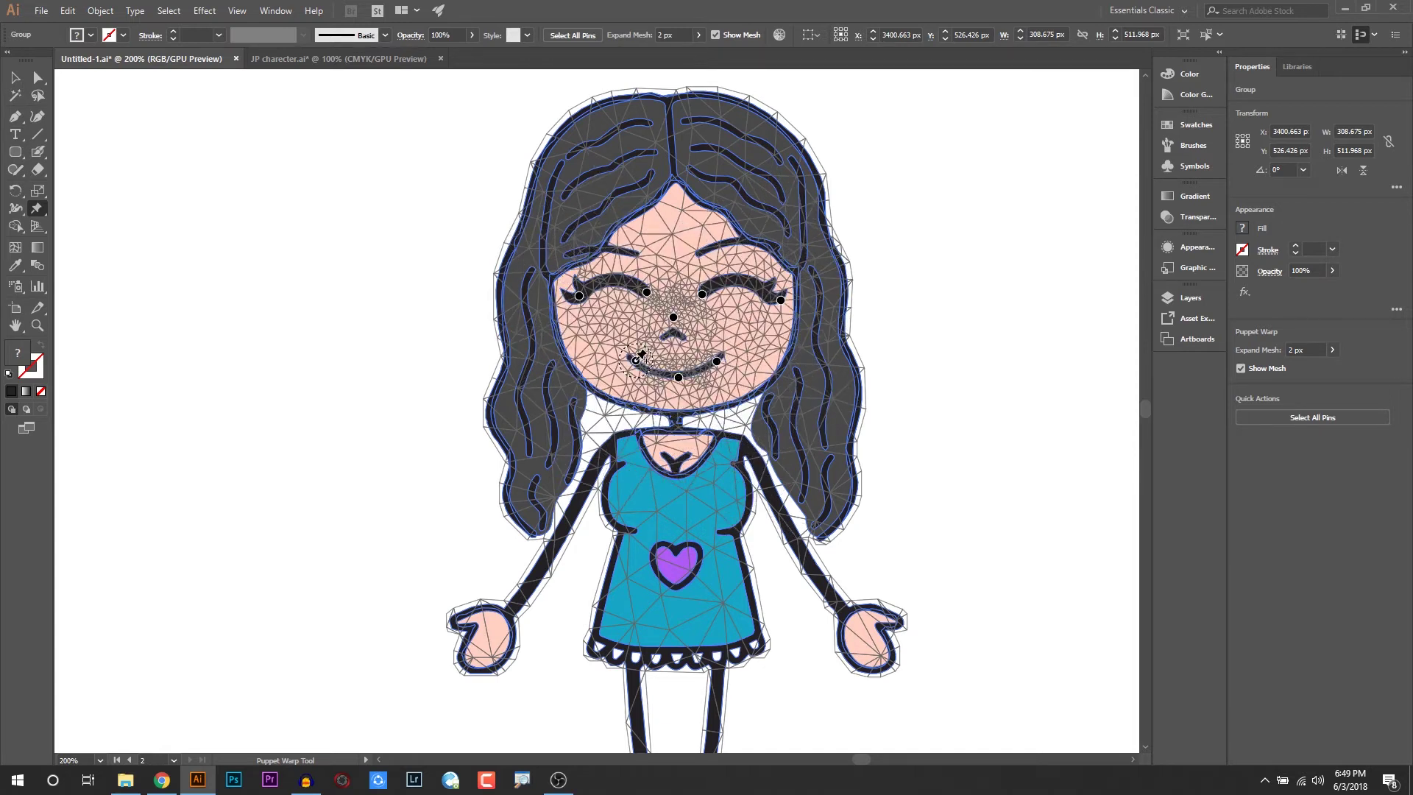
{"action": "left_click_drag", "start_coordinate": [678, 377], "coordinate": [649, 370]}
Pin her neck, both shoulders and both cheeks at the hair edge
{"action": "scroll", "coordinate": [638, 365], "scroll_direction": "up", "scroll_amount": 2}
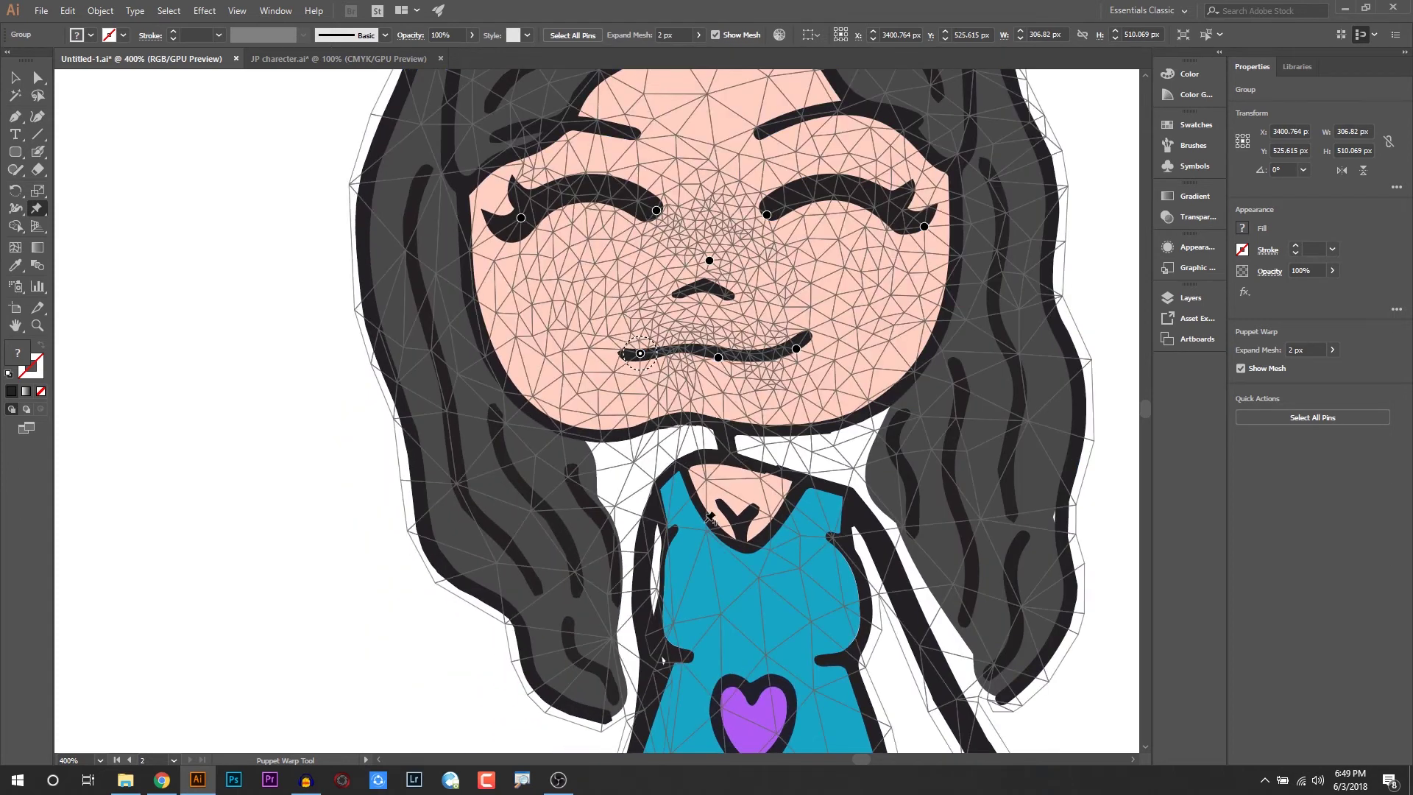
{"action": "left_click_drag", "start_coordinate": [708, 446], "coordinate": [716, 458]}
{"action": "left_click", "coordinate": [719, 463]}
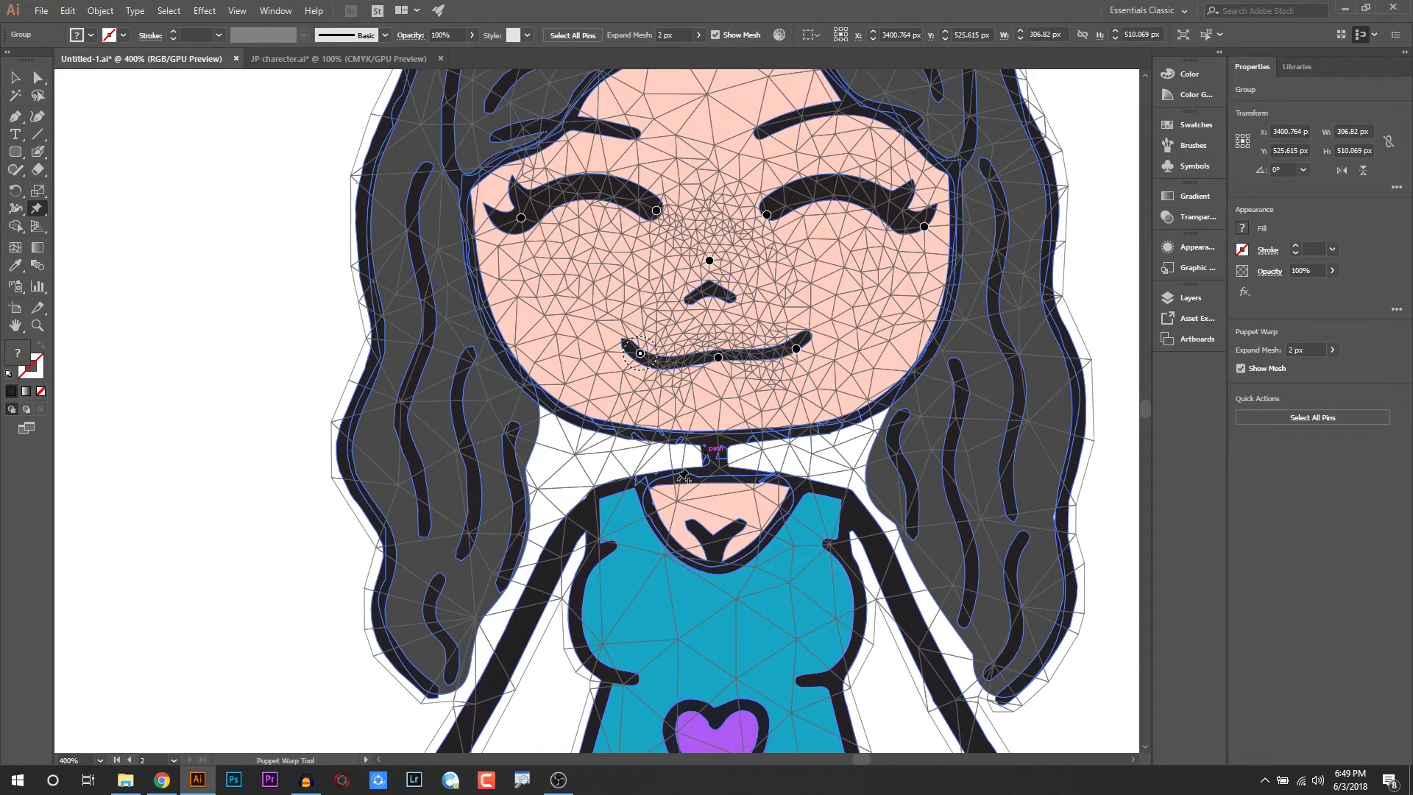
{"action": "left_click", "coordinate": [614, 491]}
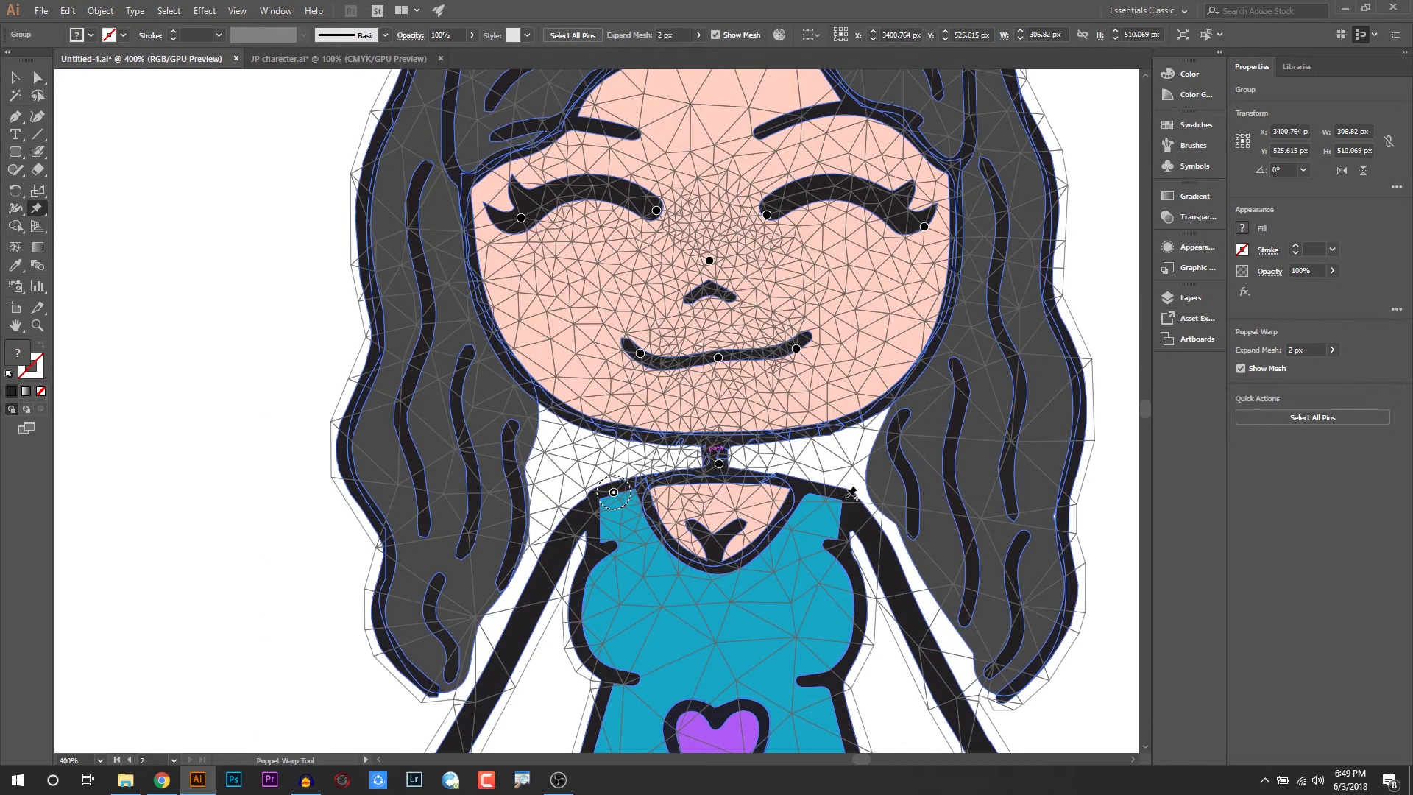
{"action": "left_click", "coordinate": [846, 495]}
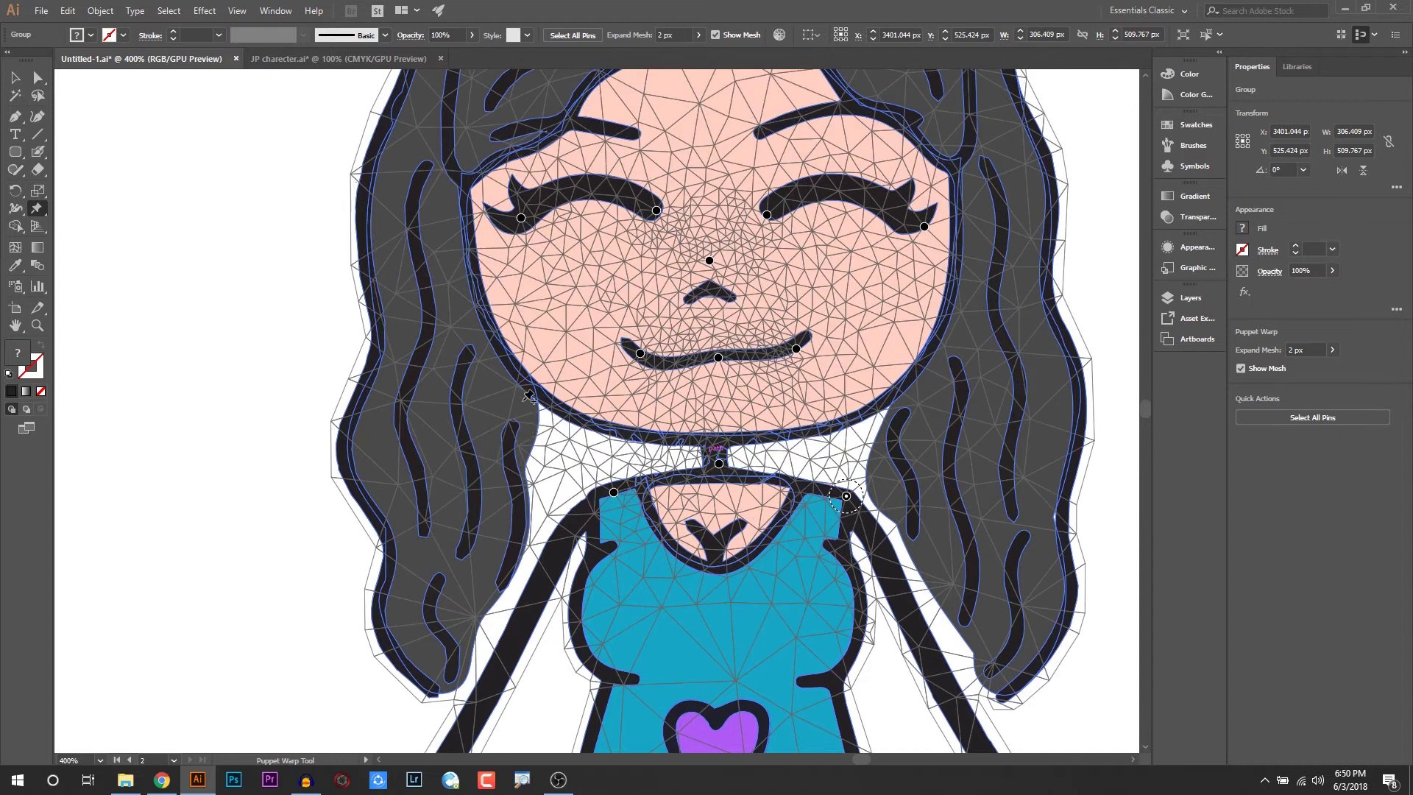
{"action": "left_click", "coordinate": [523, 401]}
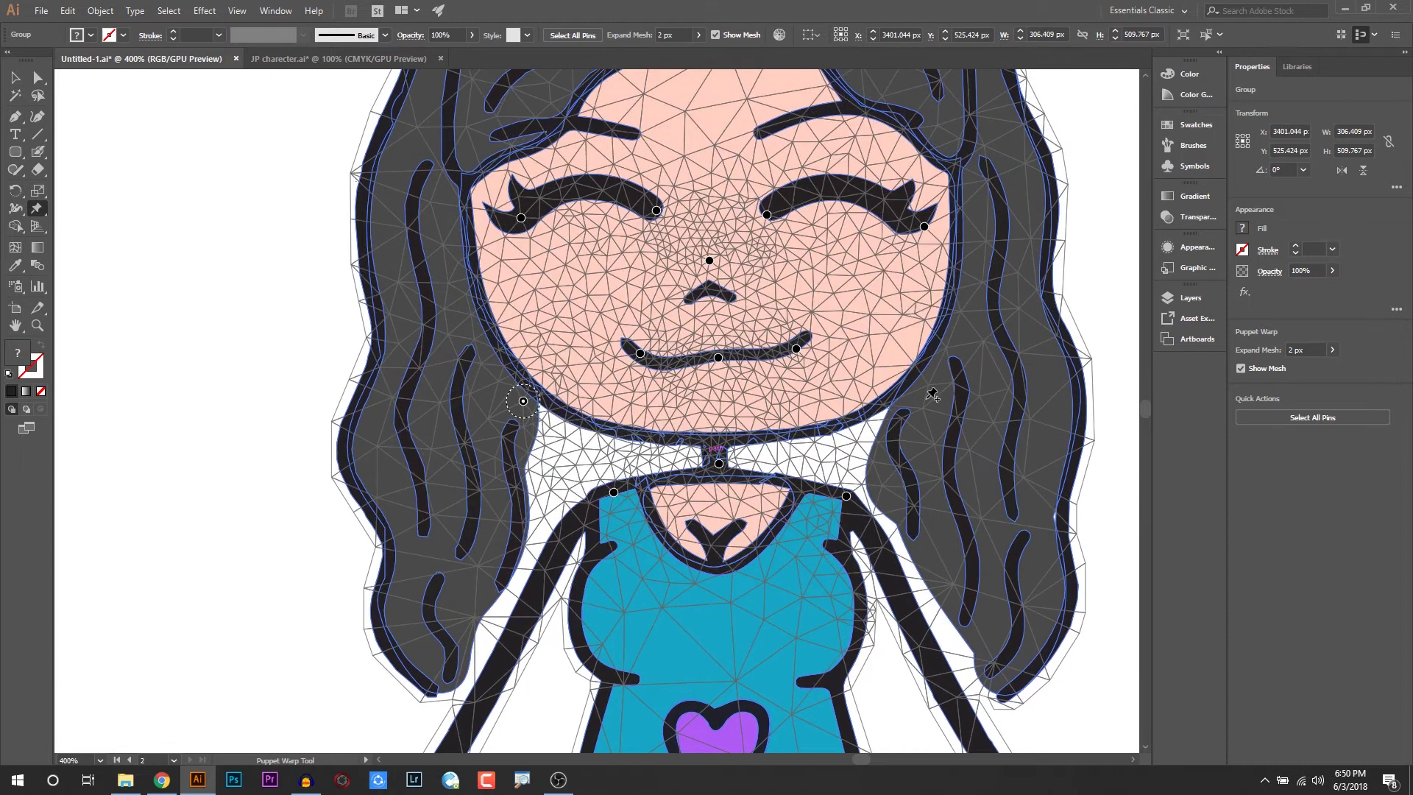
{"action": "left_click", "coordinate": [927, 398]}
Twist the mouth corner, lower one eyebrow and lift the left eyebrow
{"action": "left_click", "coordinate": [796, 351]}
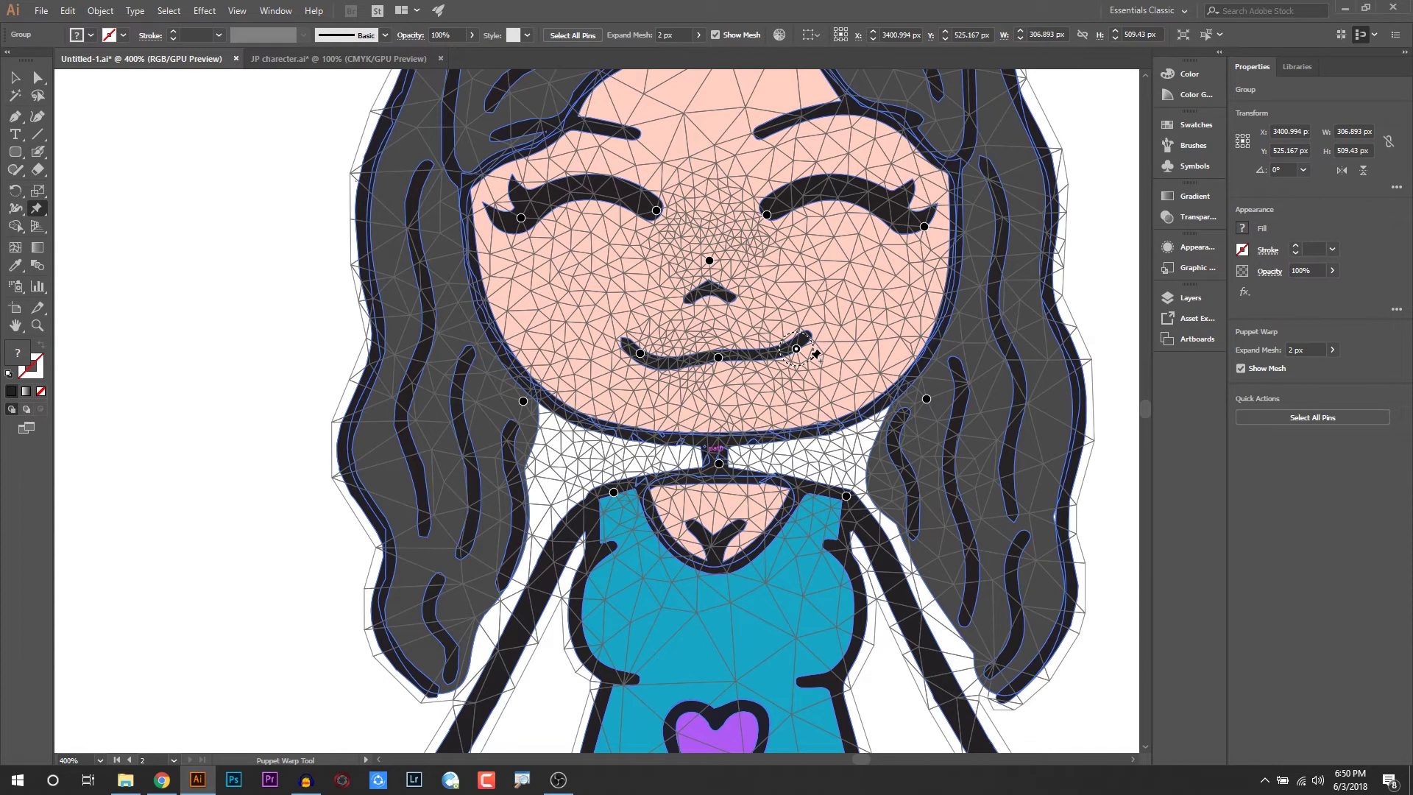
{"action": "left_click_drag", "start_coordinate": [807, 356], "coordinate": [811, 352]}
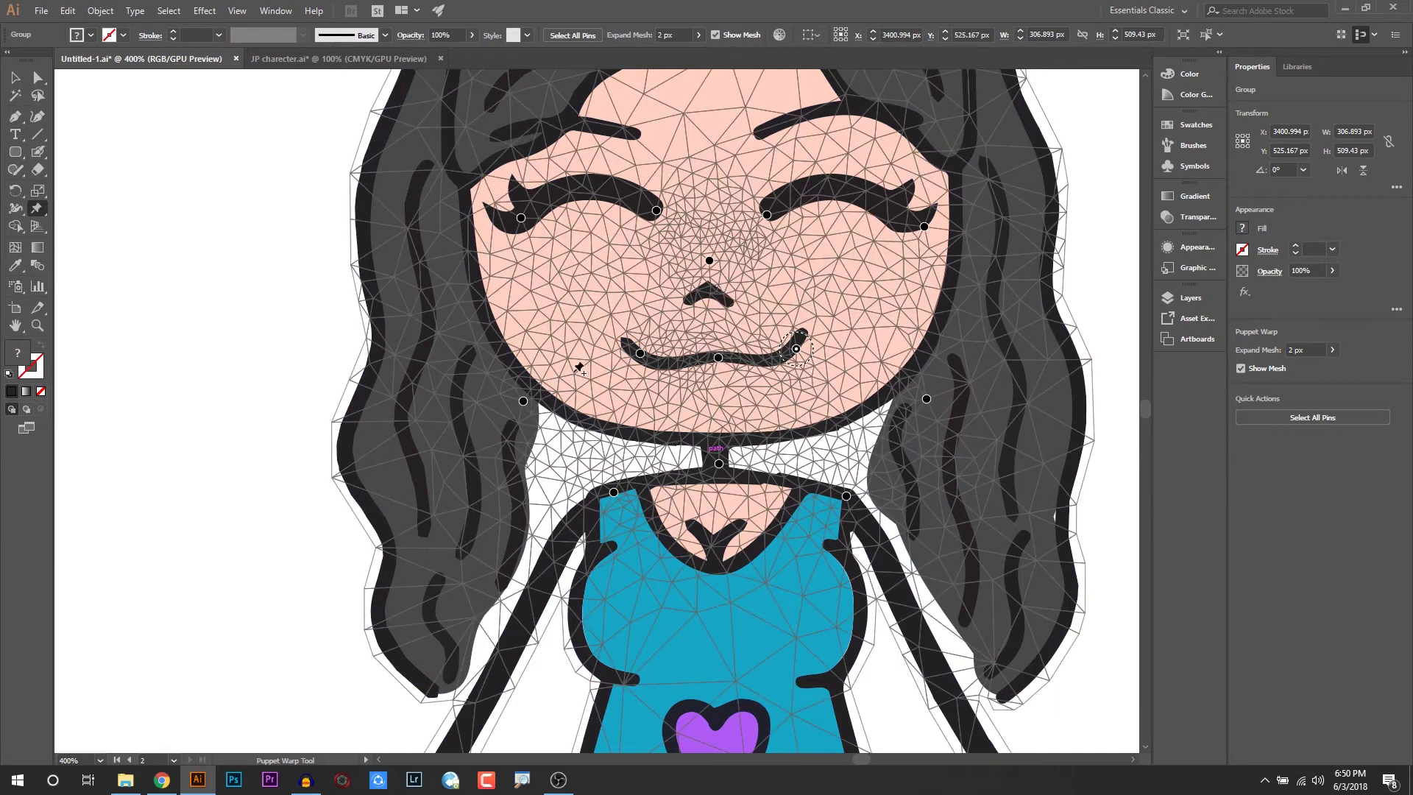
{"action": "left_click", "coordinate": [656, 210]}
{"action": "left_click_drag", "start_coordinate": [657, 210], "coordinate": [660, 221]}
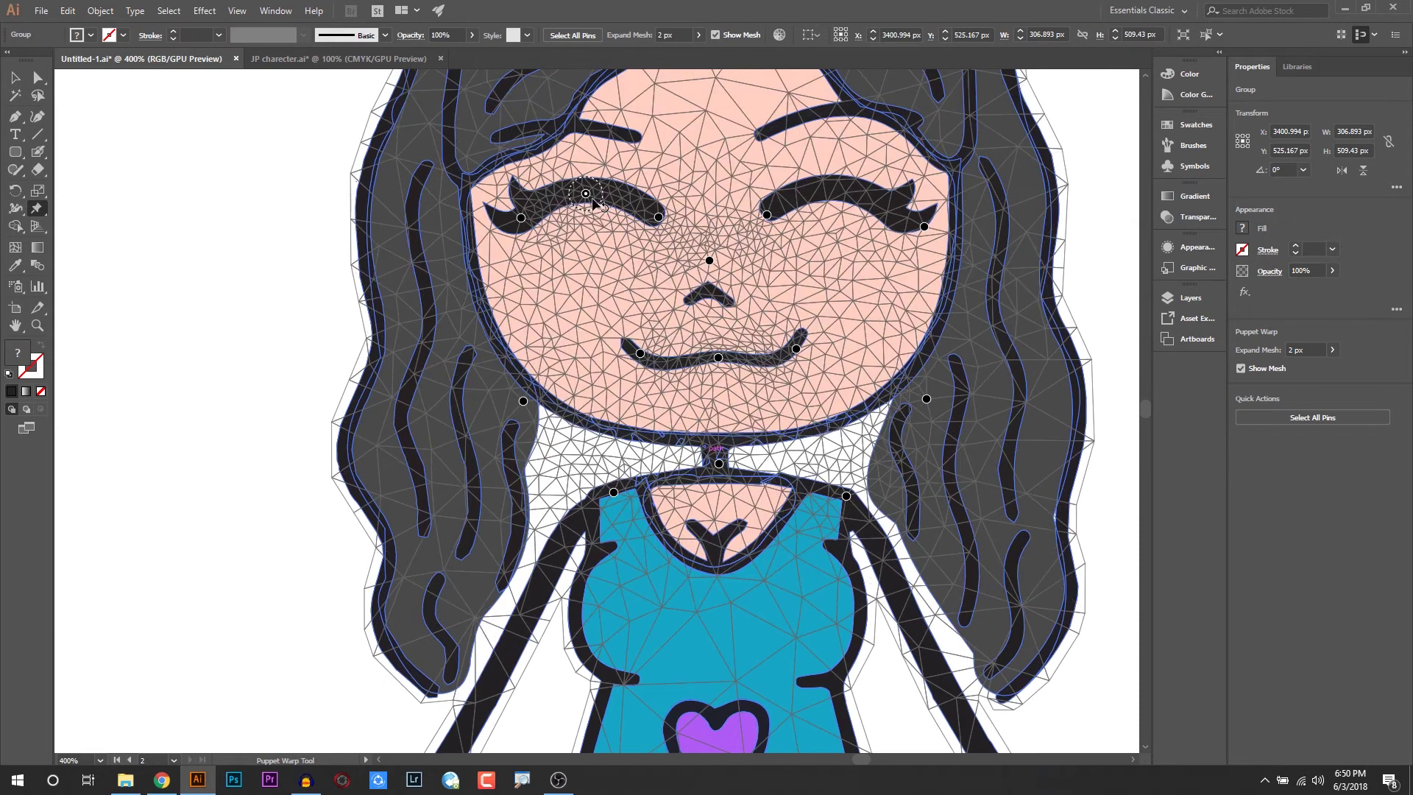
{"action": "left_click", "coordinate": [585, 207]}
{"action": "left_click_drag", "start_coordinate": [586, 208], "coordinate": [589, 191]}
Pin the right side of her hair and push it slightly outward
{"action": "left_click", "coordinate": [1006, 611]}
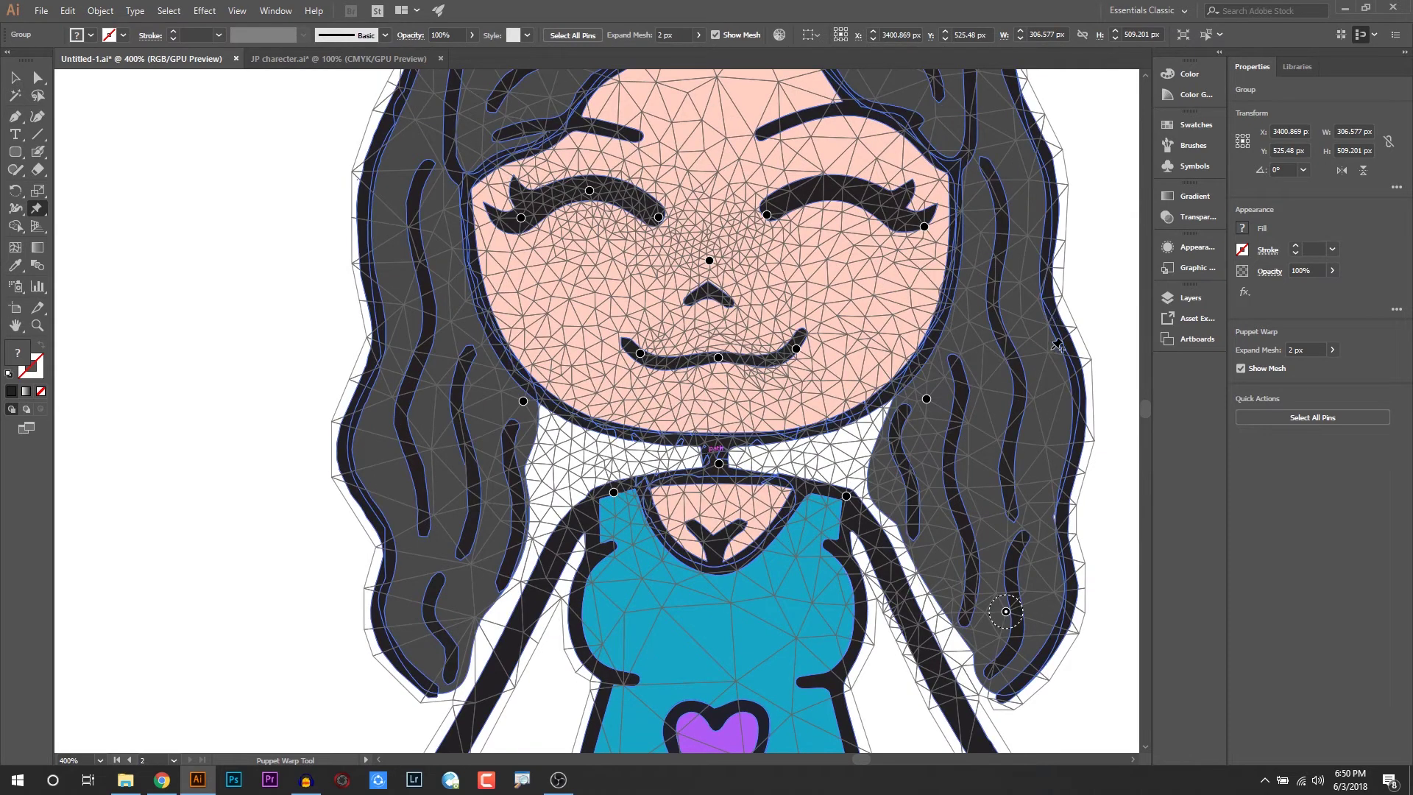
{"action": "left_click", "coordinate": [1053, 334]}
{"action": "left_click_drag", "start_coordinate": [1054, 334], "coordinate": [1042, 319]}
{"action": "scroll", "coordinate": [1028, 355], "scroll_direction": "down", "scroll_amount": 3}
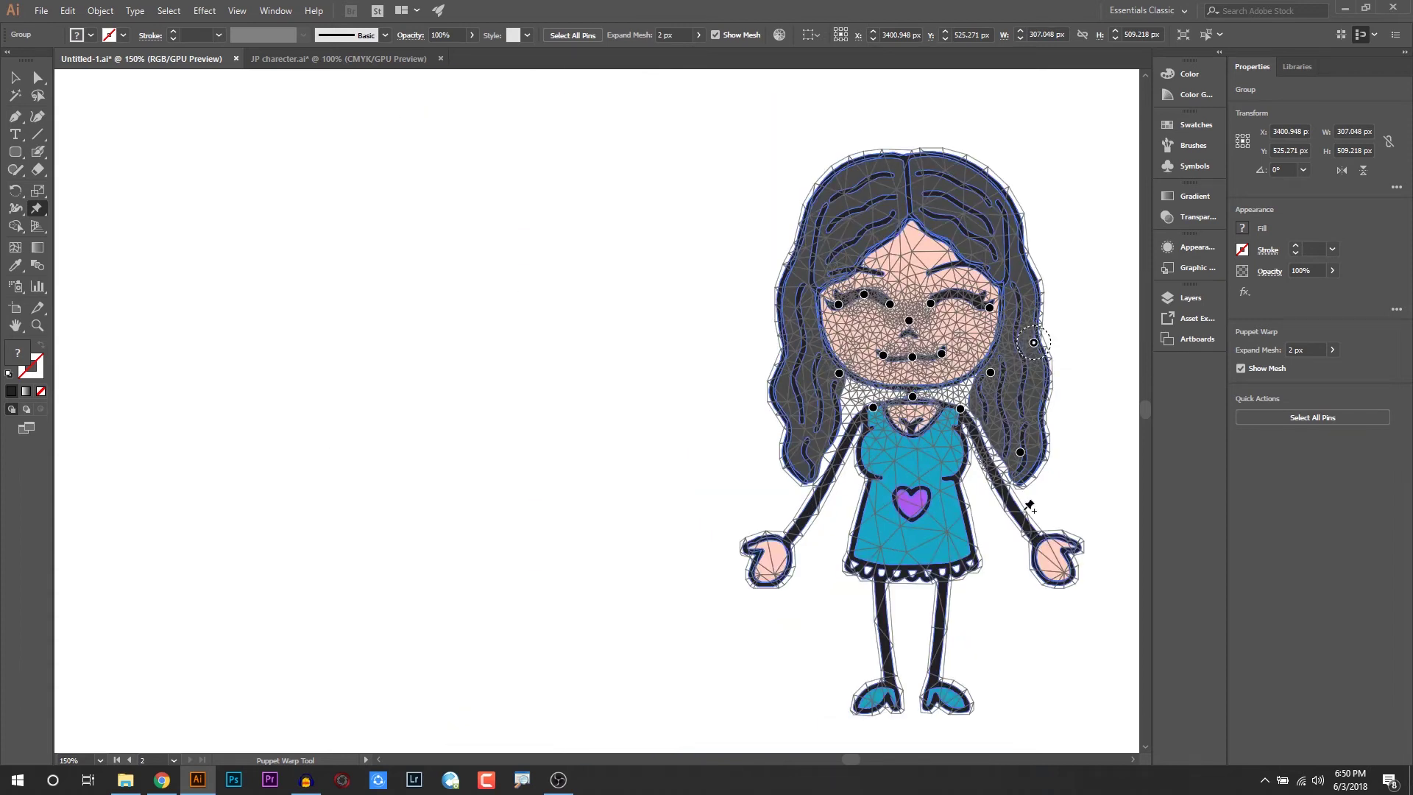
{"action": "left_click_drag", "start_coordinate": [1022, 456], "coordinate": [1028, 459]}
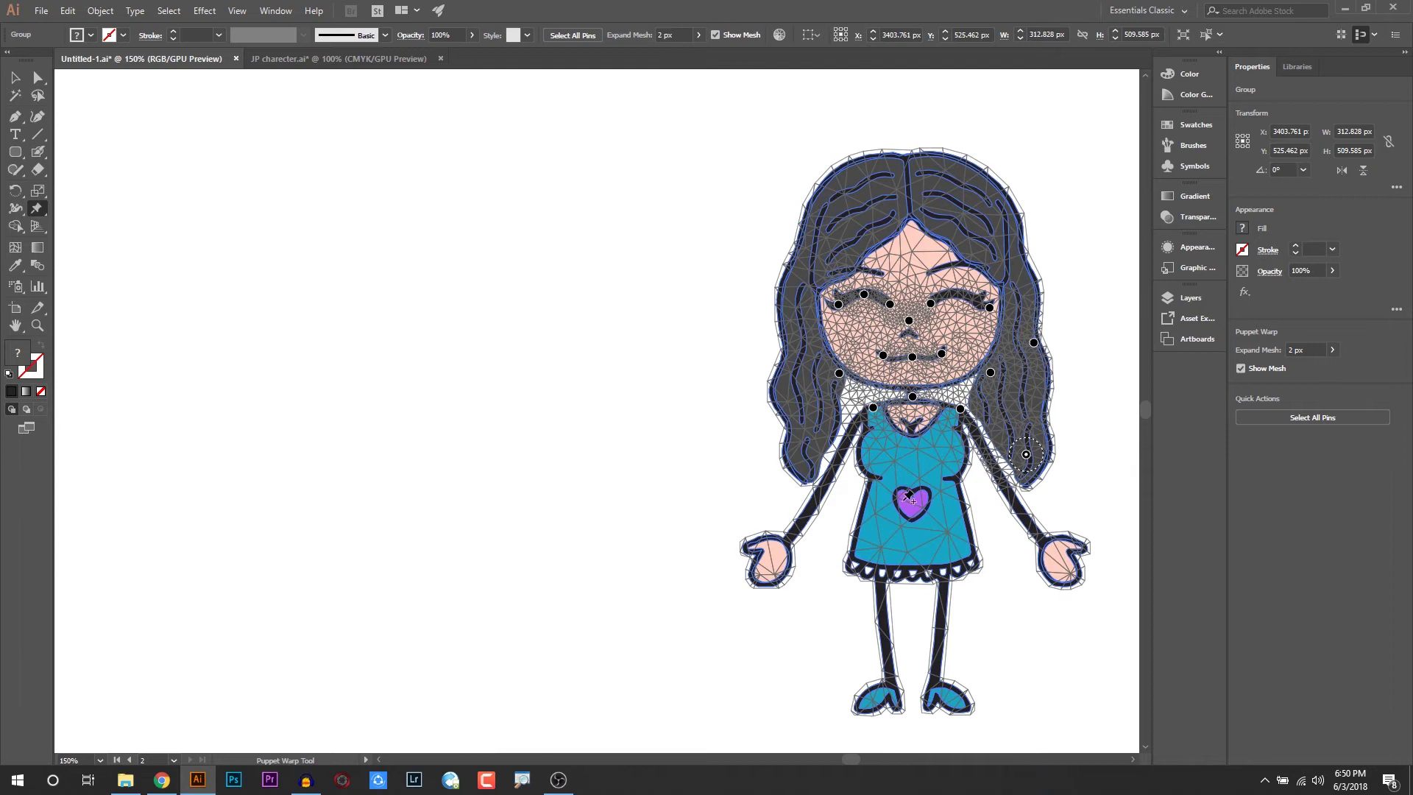
Pin her left hand and upper arm, then swing the arm toward her body
{"action": "left_click", "coordinate": [770, 564]}
{"action": "left_click", "coordinate": [829, 488]}
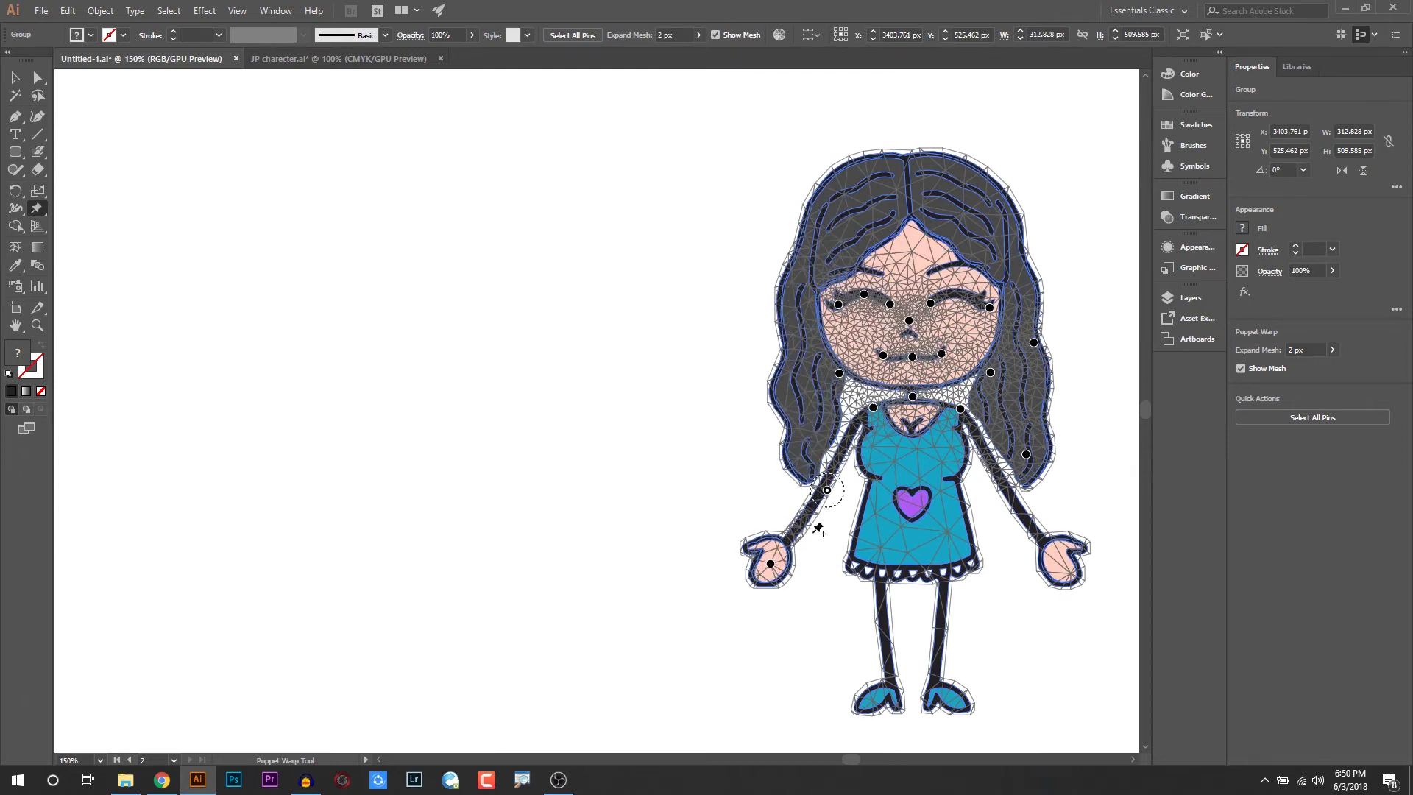
{"action": "left_click_drag", "start_coordinate": [771, 565], "coordinate": [792, 555]}
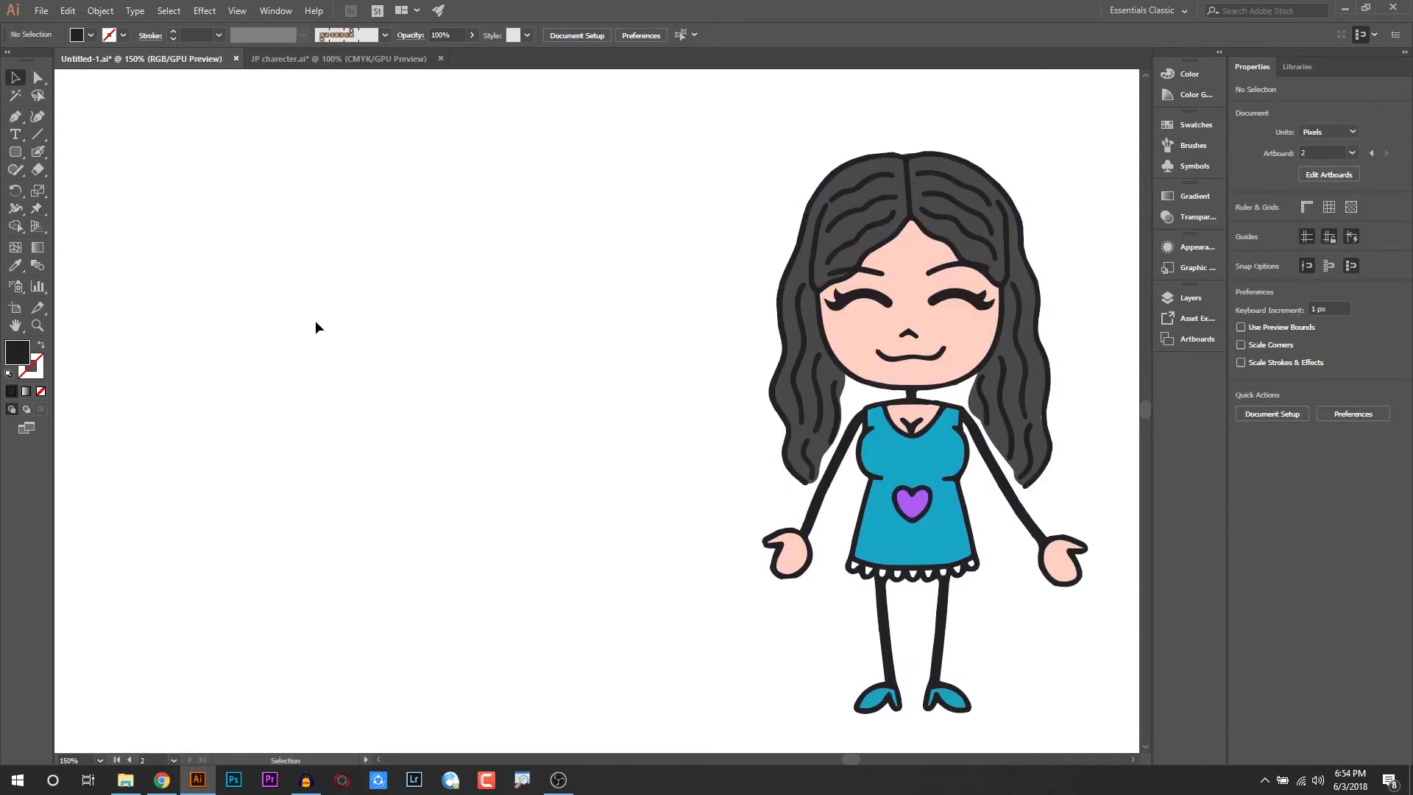
Switch to the JP charecter.ai document
{"action": "left_click", "coordinate": [291, 59]}
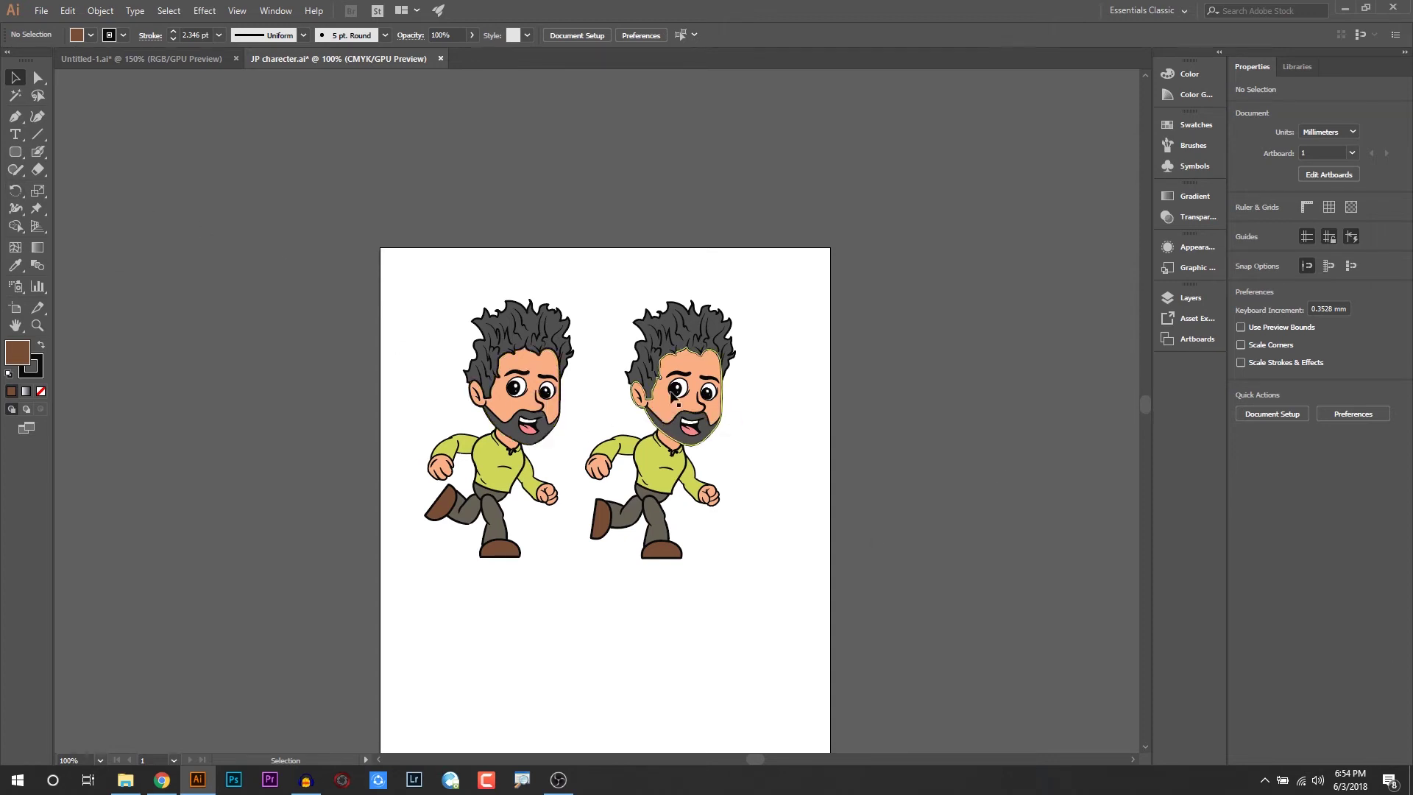
Select the right running man, apply Puppet Warp, and pin his legs from shoes to hips
{"action": "left_click_drag", "start_coordinate": [683, 425], "coordinate": [683, 424]}
{"action": "left_click", "coordinate": [36, 208]}
{"action": "scroll", "coordinate": [699, 547], "scroll_direction": "up", "scroll_amount": 4}
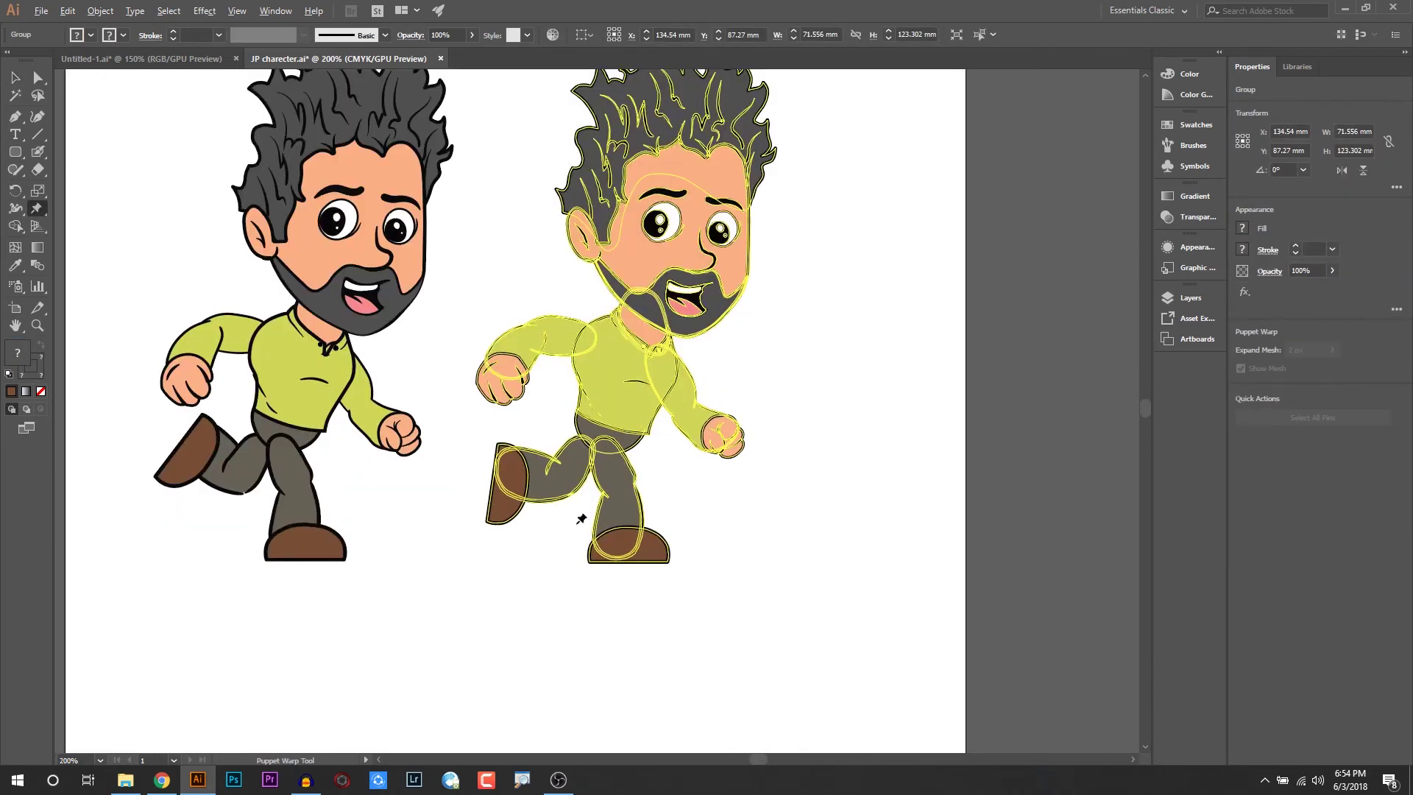
{"action": "left_click", "coordinate": [463, 450]}
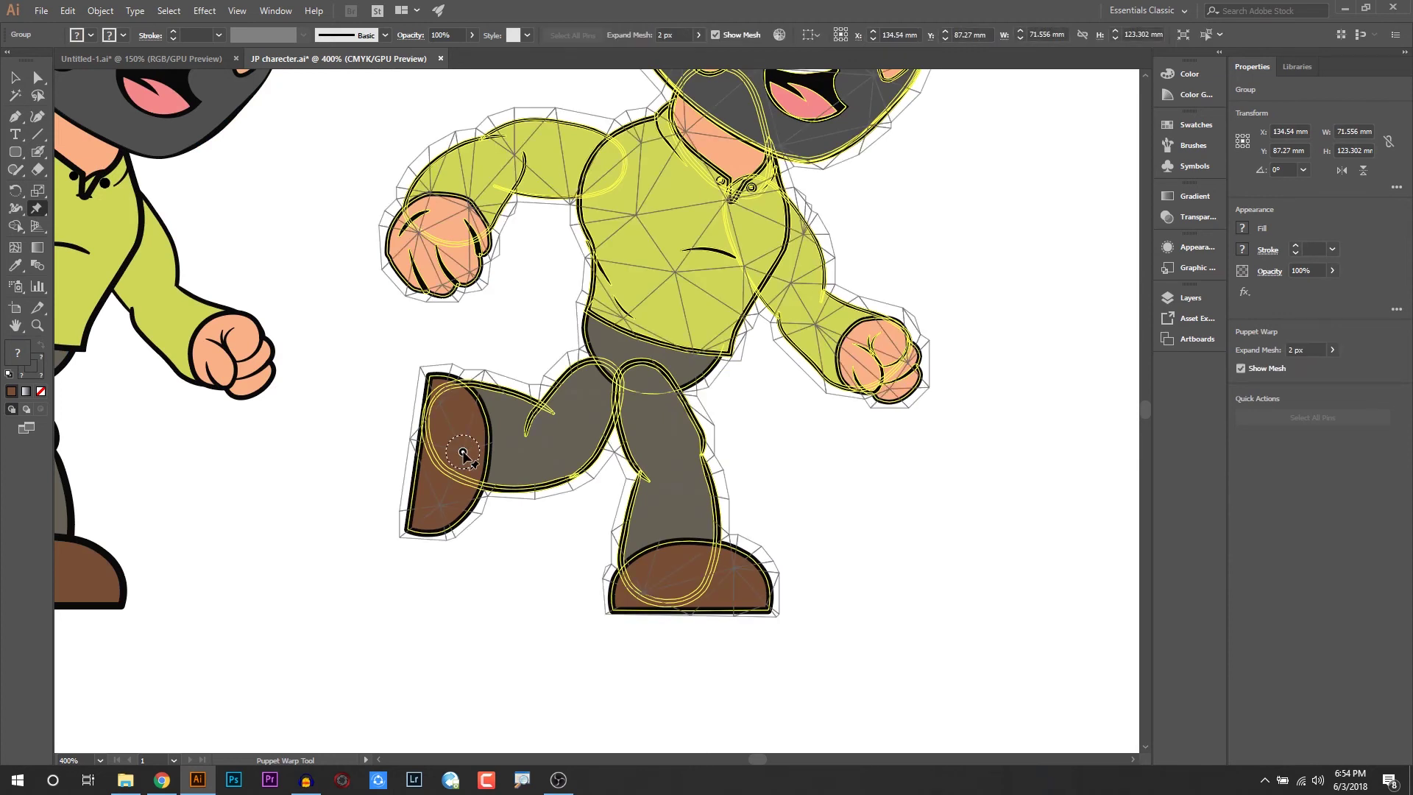
{"action": "left_click", "coordinate": [556, 445]}
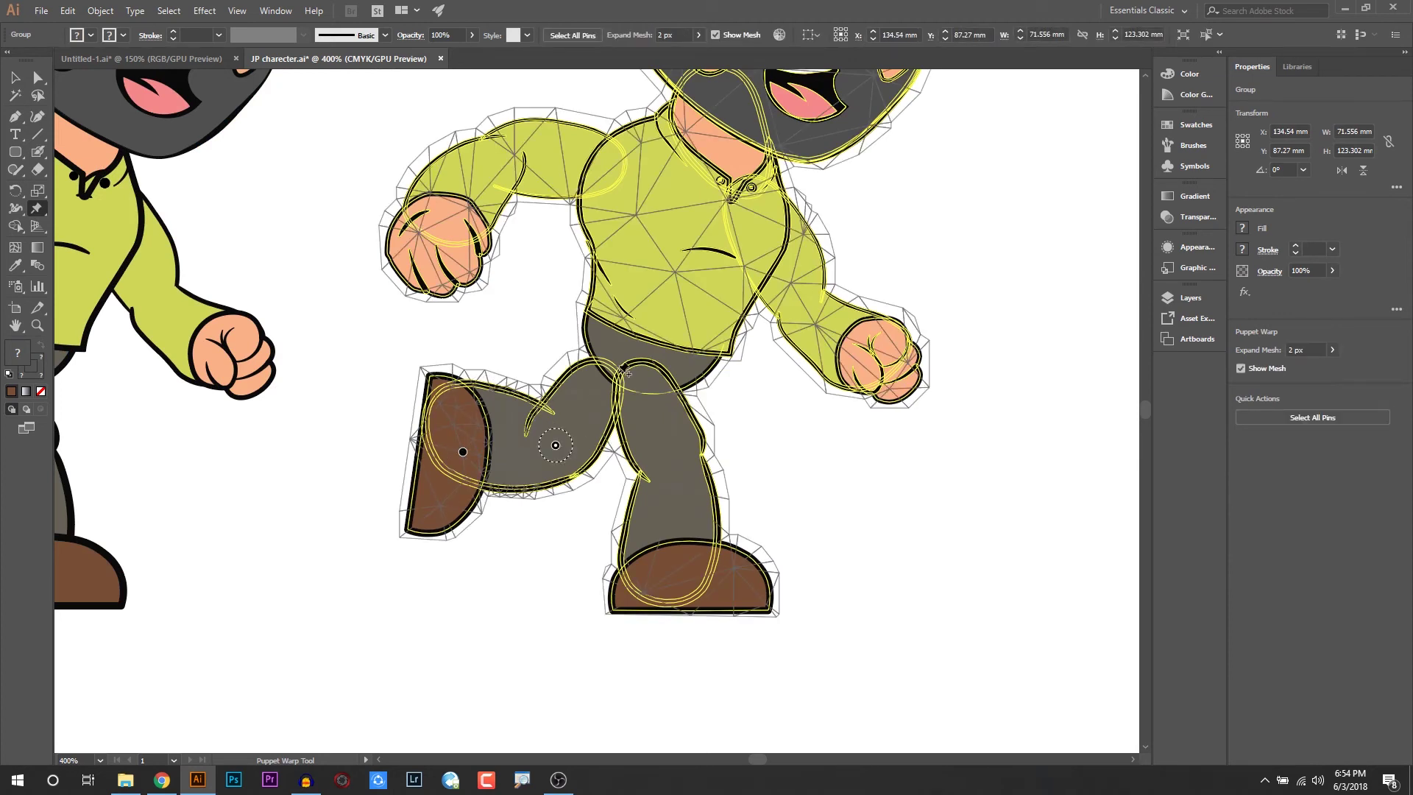
{"action": "left_click", "coordinate": [605, 377]}
{"action": "left_click", "coordinate": [654, 382]}
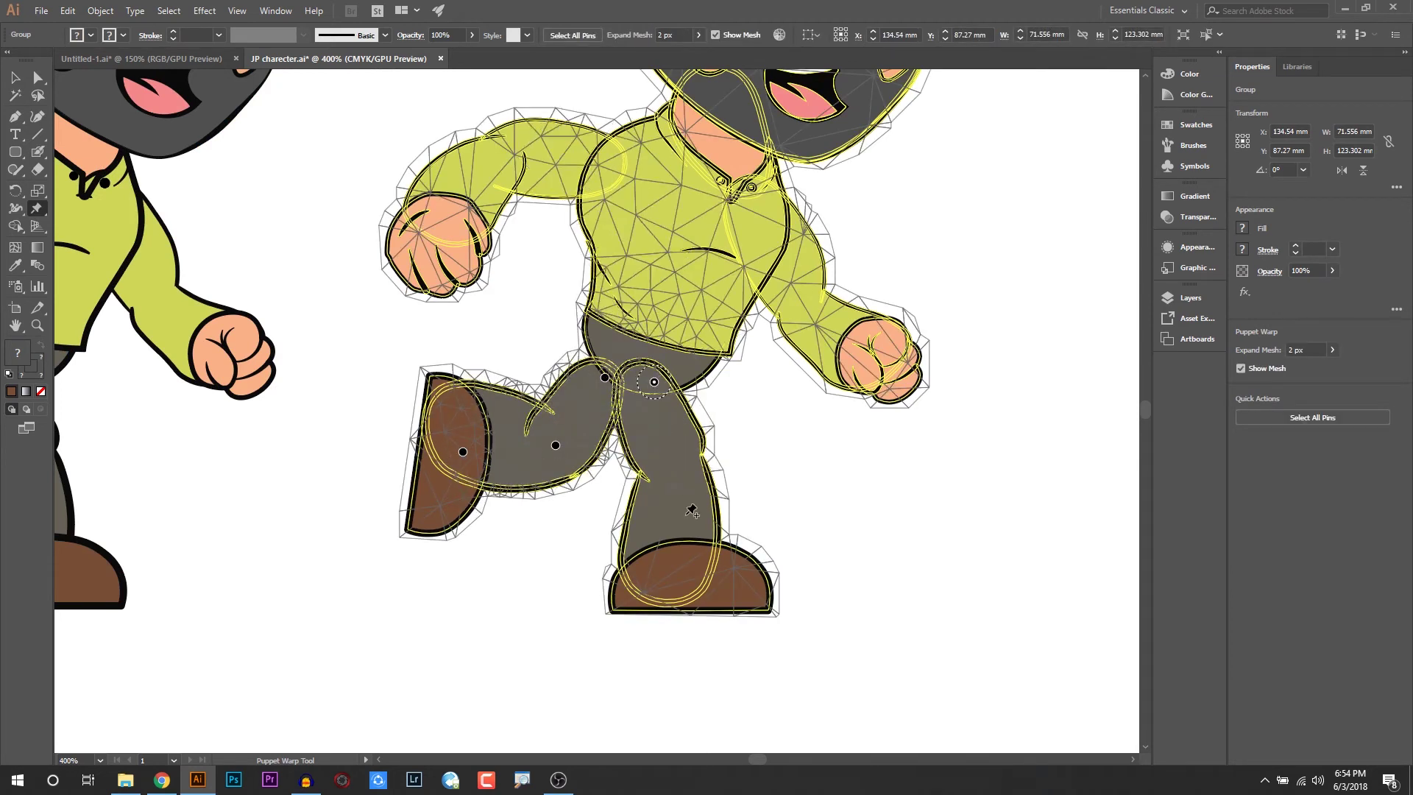
{"action": "left_click", "coordinate": [677, 478]}
{"action": "left_click", "coordinate": [678, 572]}
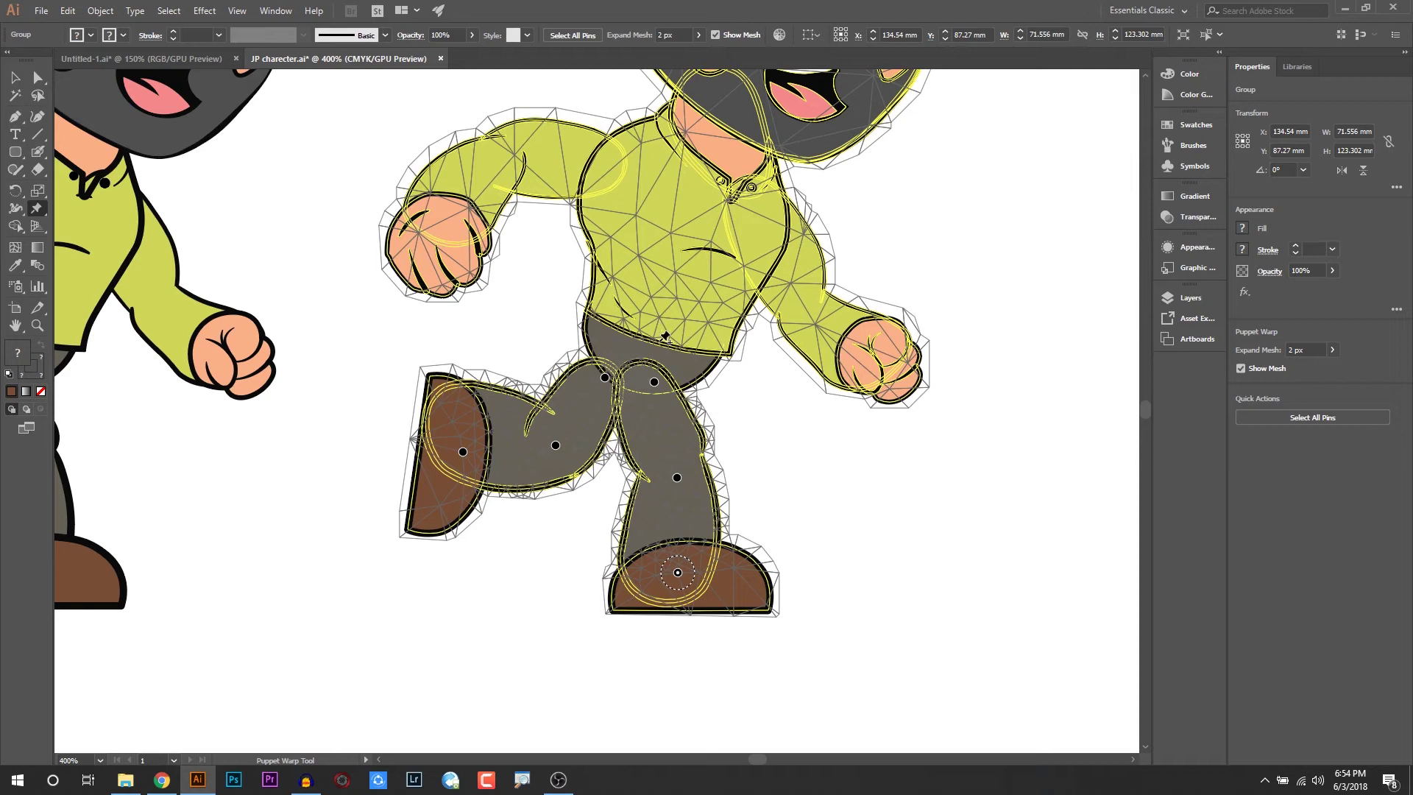
Pin his waist plus both shoulders, arms and fists
{"action": "left_click", "coordinate": [656, 343]}
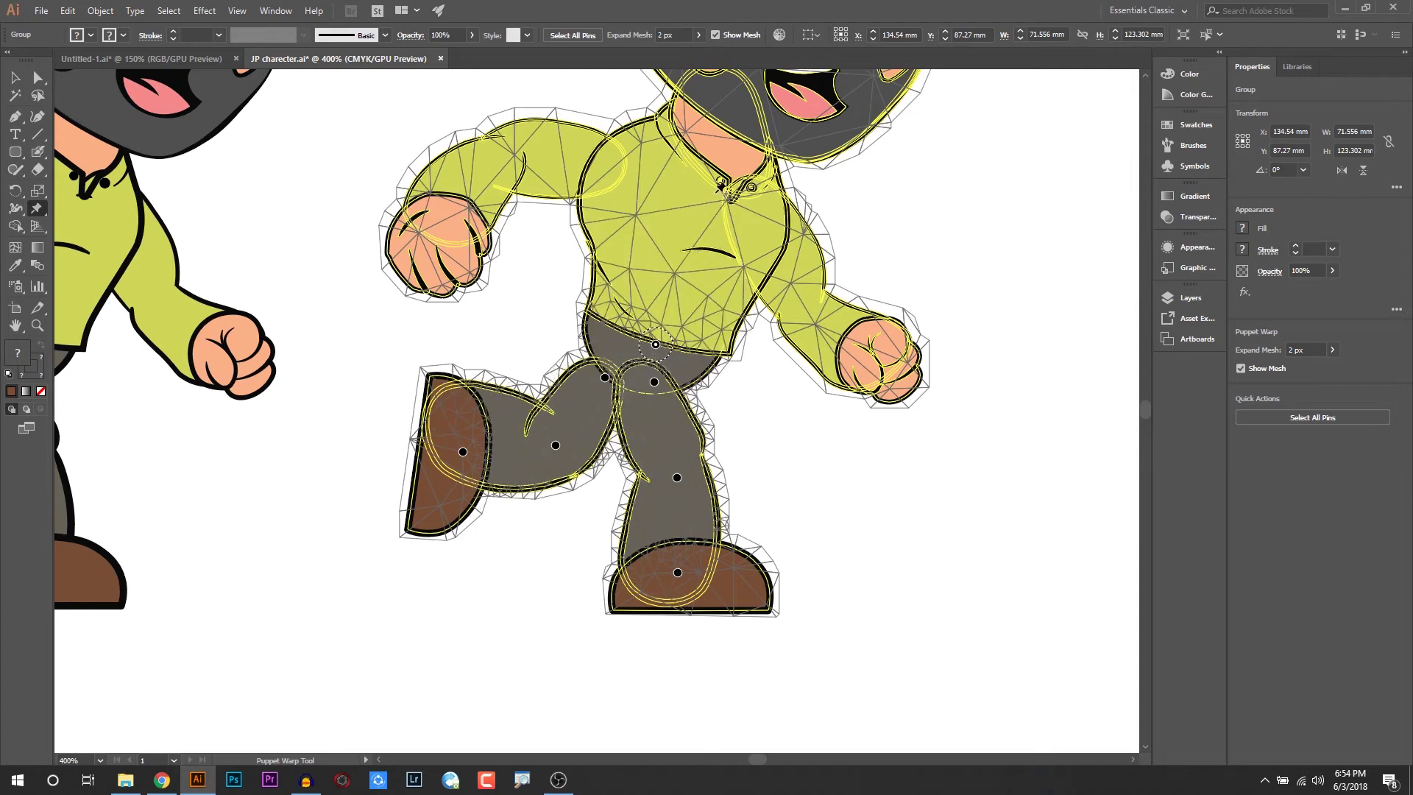
{"action": "scroll", "coordinate": [713, 279], "scroll_direction": "up", "scroll_amount": 3}
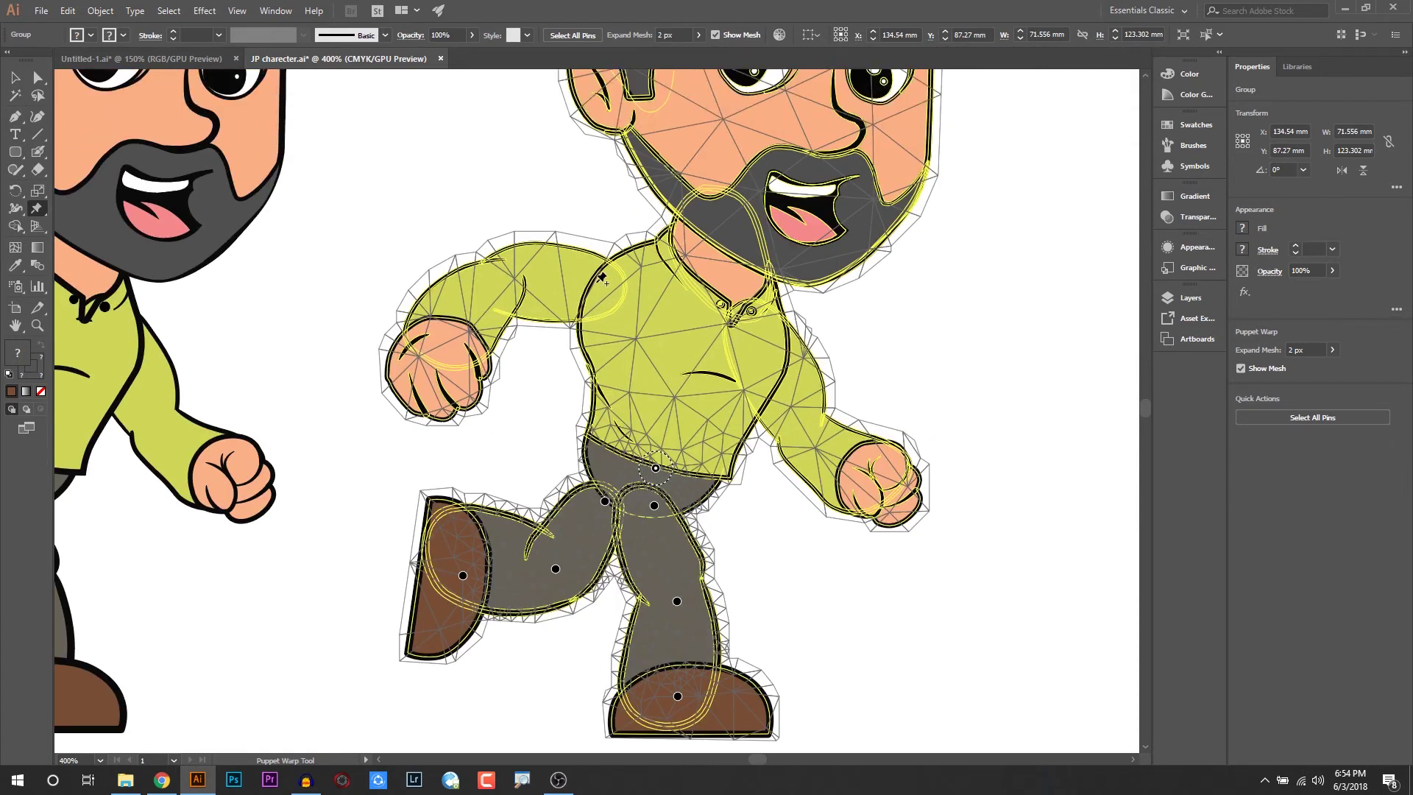
{"action": "left_click", "coordinate": [600, 284]}
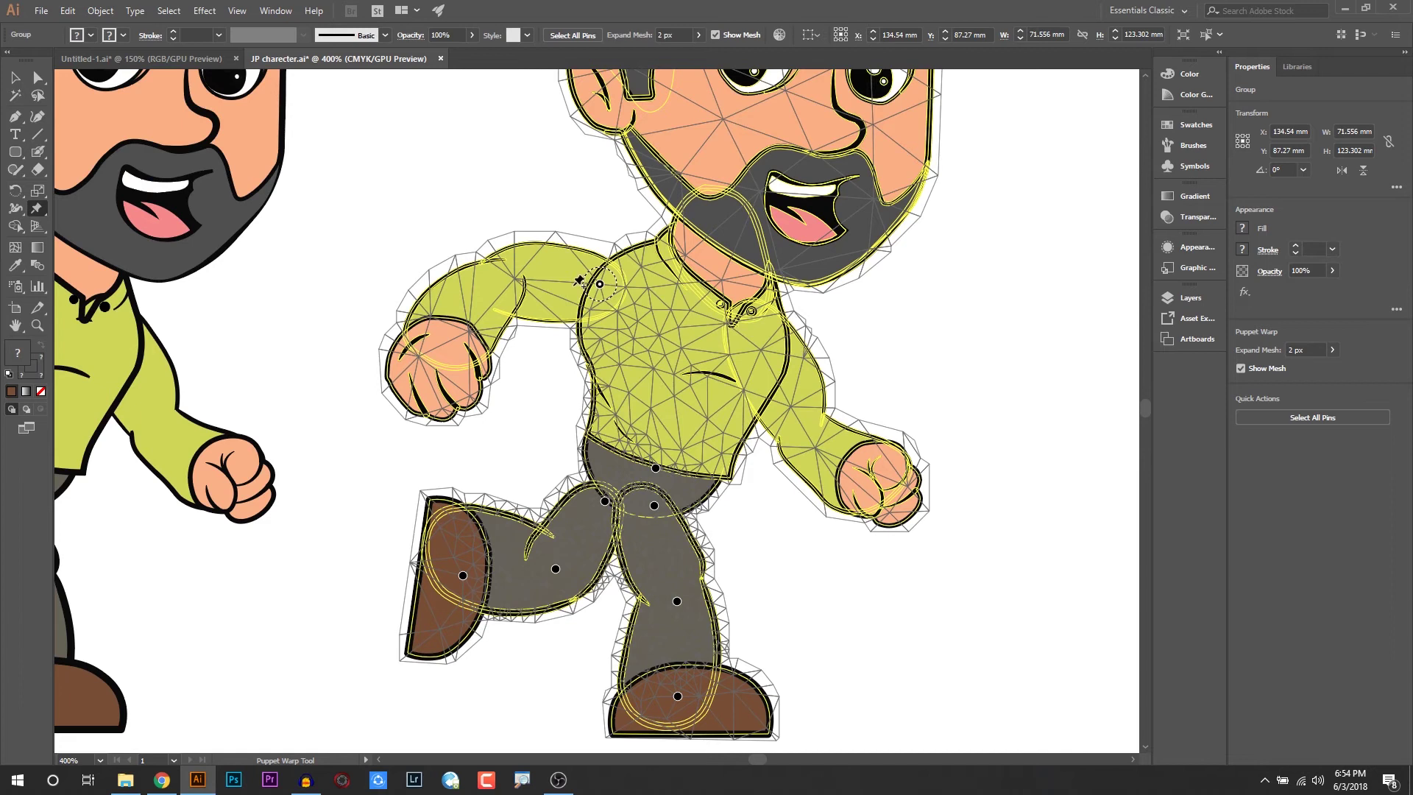
{"action": "left_click", "coordinate": [511, 292]}
{"action": "left_click", "coordinate": [445, 355]}
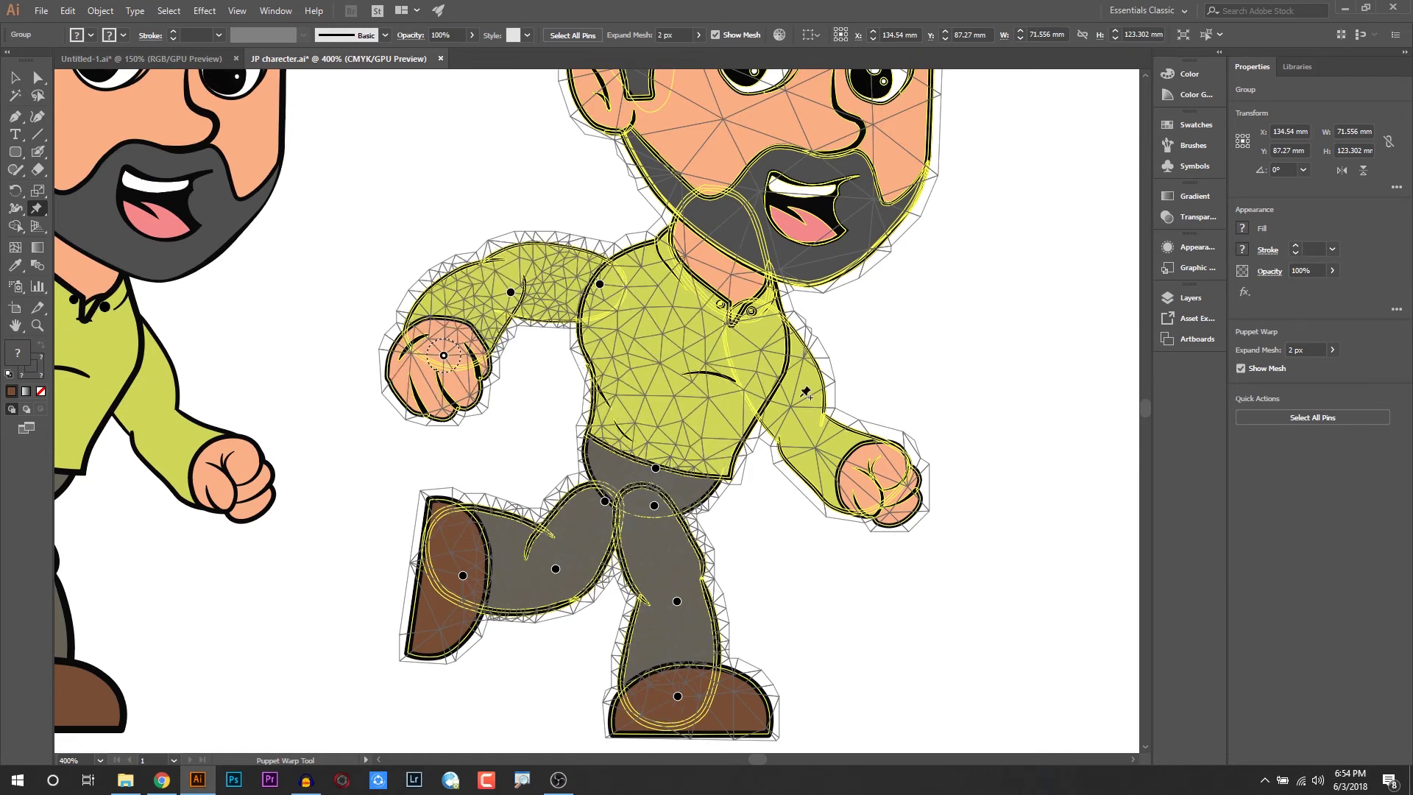
{"action": "left_click", "coordinate": [777, 363]}
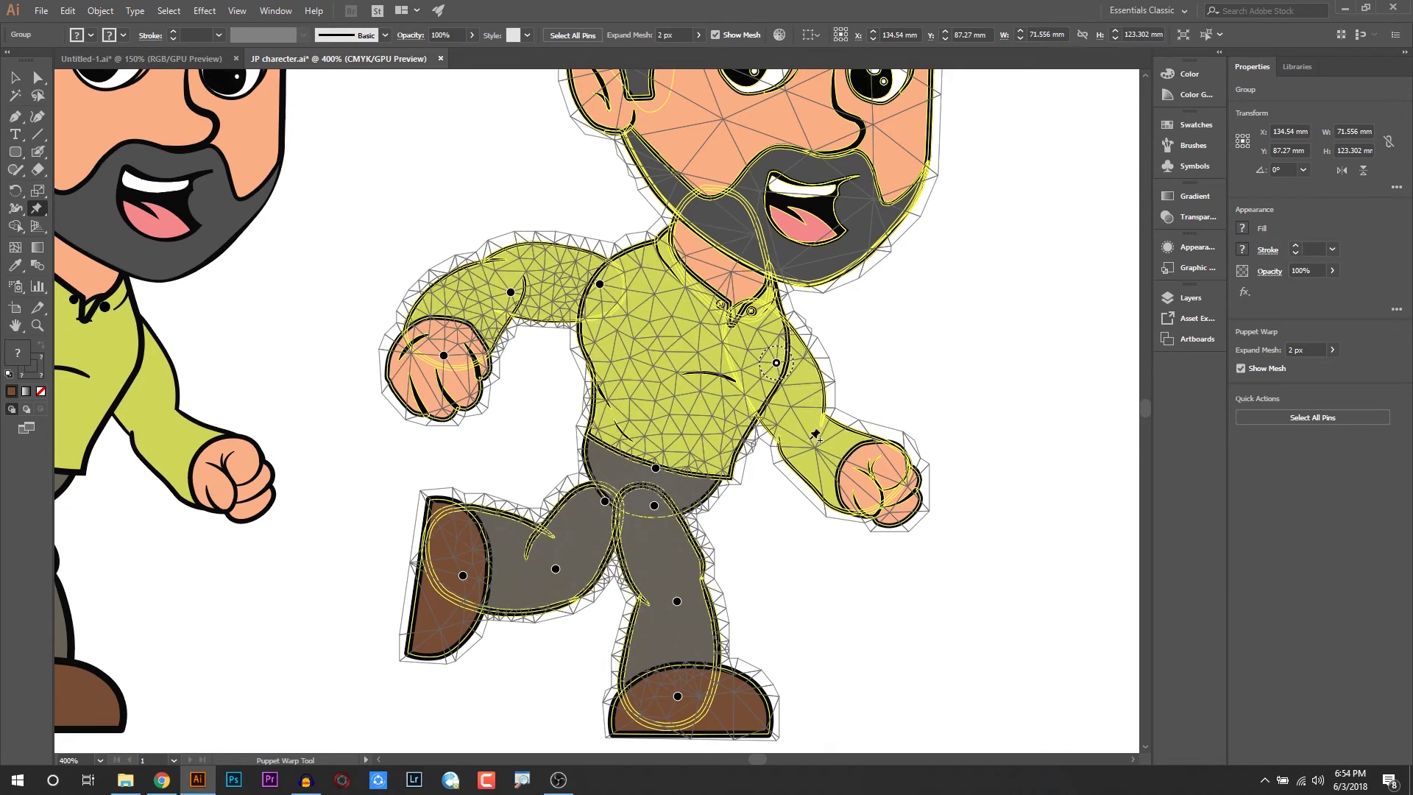
{"action": "left_click", "coordinate": [810, 439]}
{"action": "left_click", "coordinate": [876, 483]}
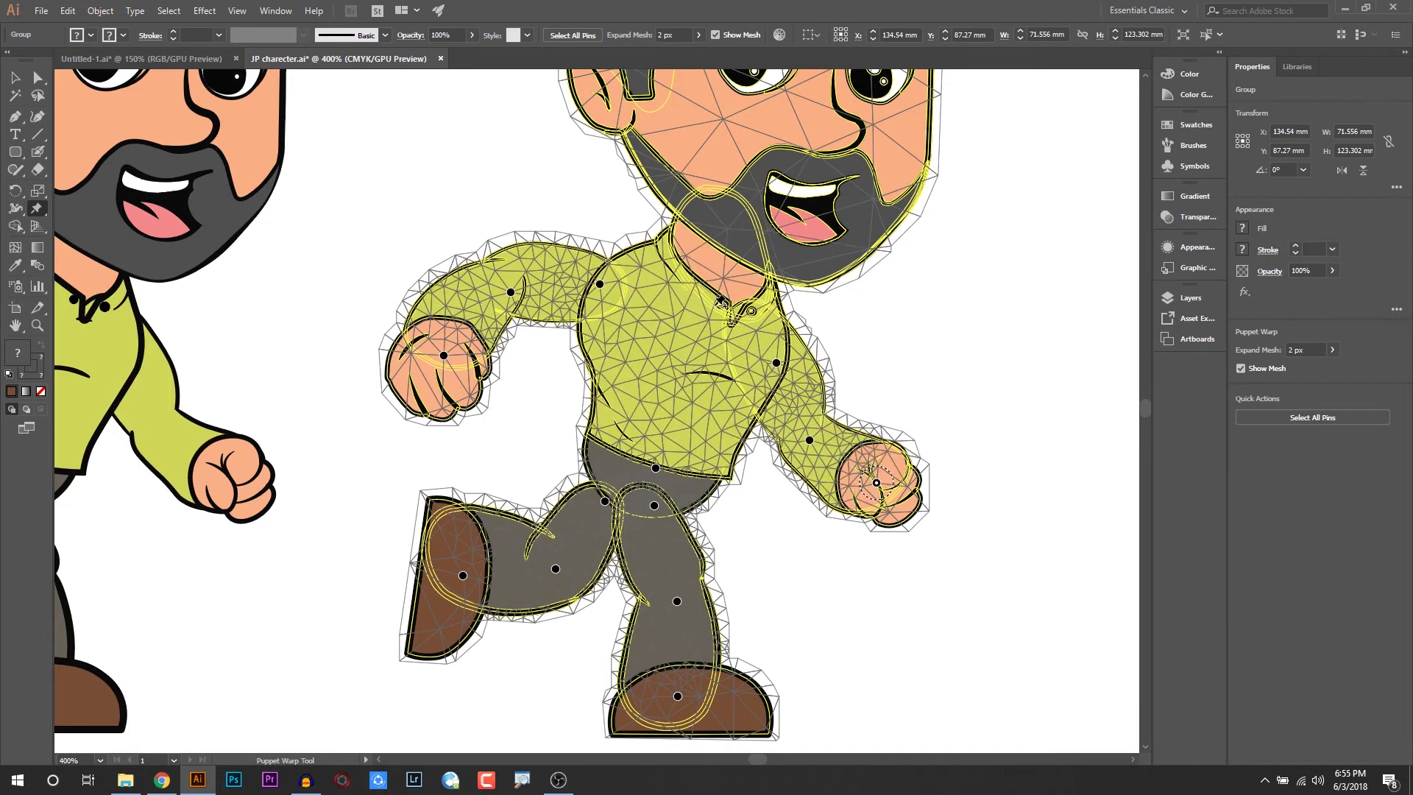
Pin his shirt collar and face, nudging the head slightly
{"action": "left_click", "coordinate": [715, 305]}
{"action": "scroll", "coordinate": [747, 284], "scroll_direction": "up", "scroll_amount": 4}
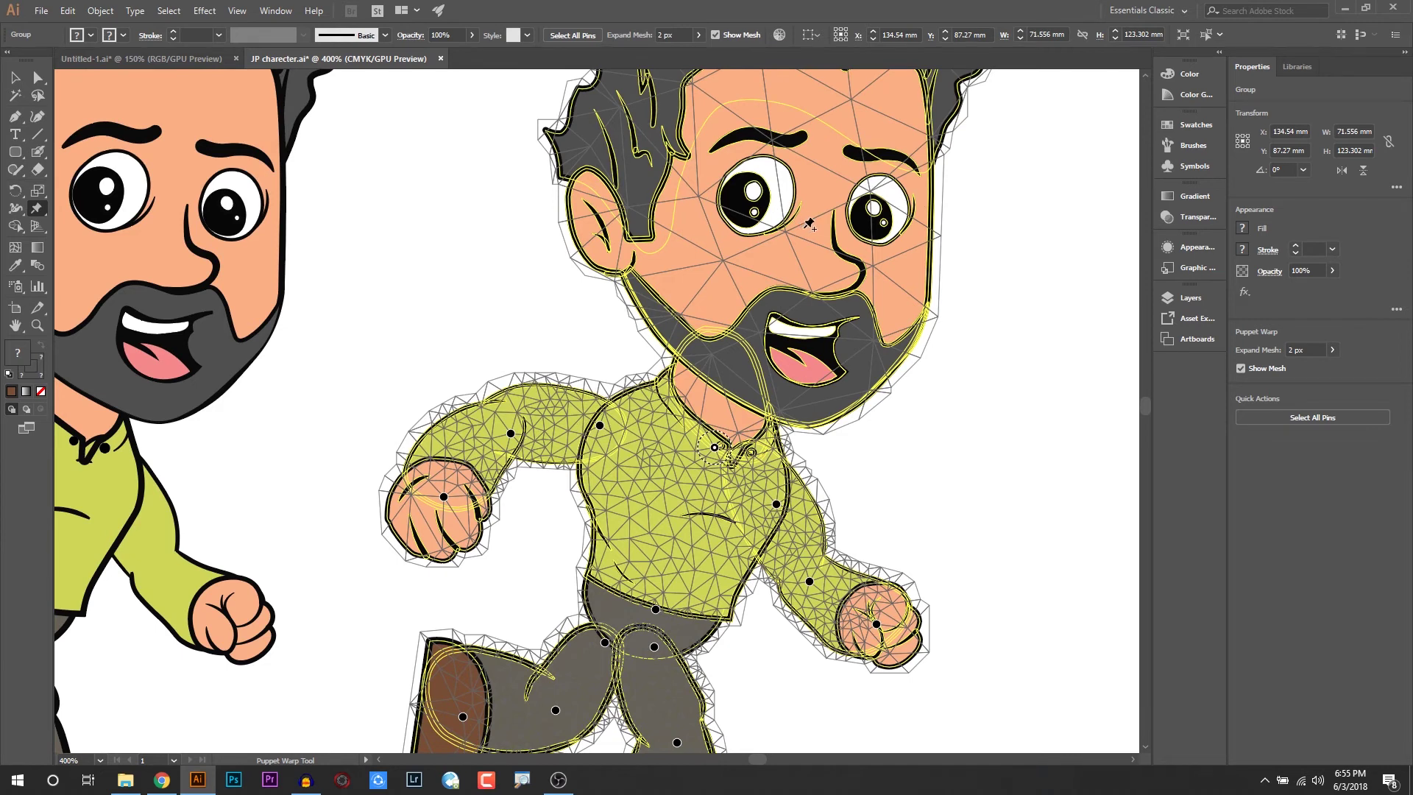
{"action": "left_click", "coordinate": [803, 228]}
{"action": "mouse_move", "coordinate": [804, 230]}
{"action": "left_mouse_down"}
{"action": "mouse_move", "coordinate": [790, 243]}
{"action": "mouse_move", "coordinate": [802, 234]}
{"action": "left_mouse_up"}
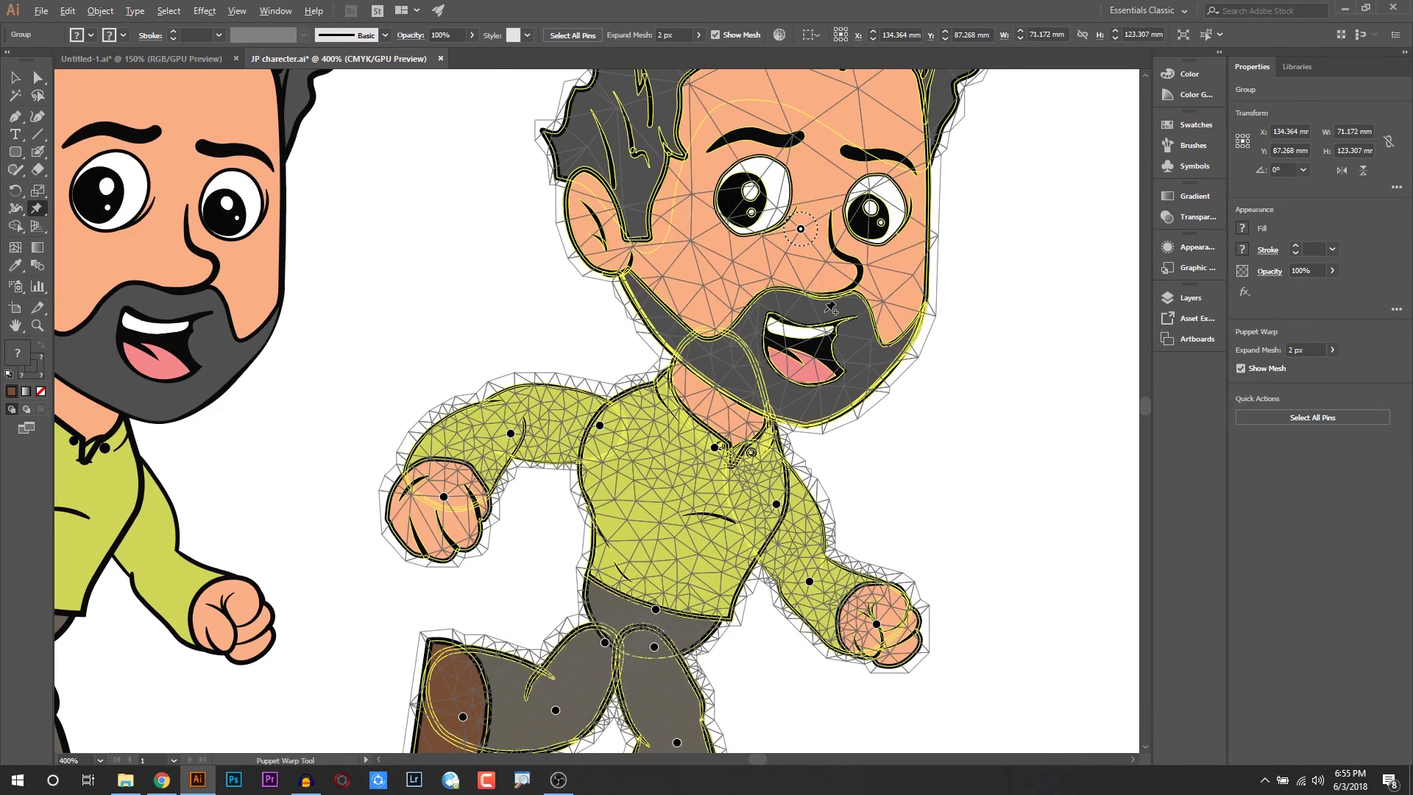
{"action": "scroll", "coordinate": [810, 278], "scroll_direction": "down", "scroll_amount": 1}
{"action": "scroll", "coordinate": [810, 278], "scroll_direction": "down", "scroll_amount": 3}
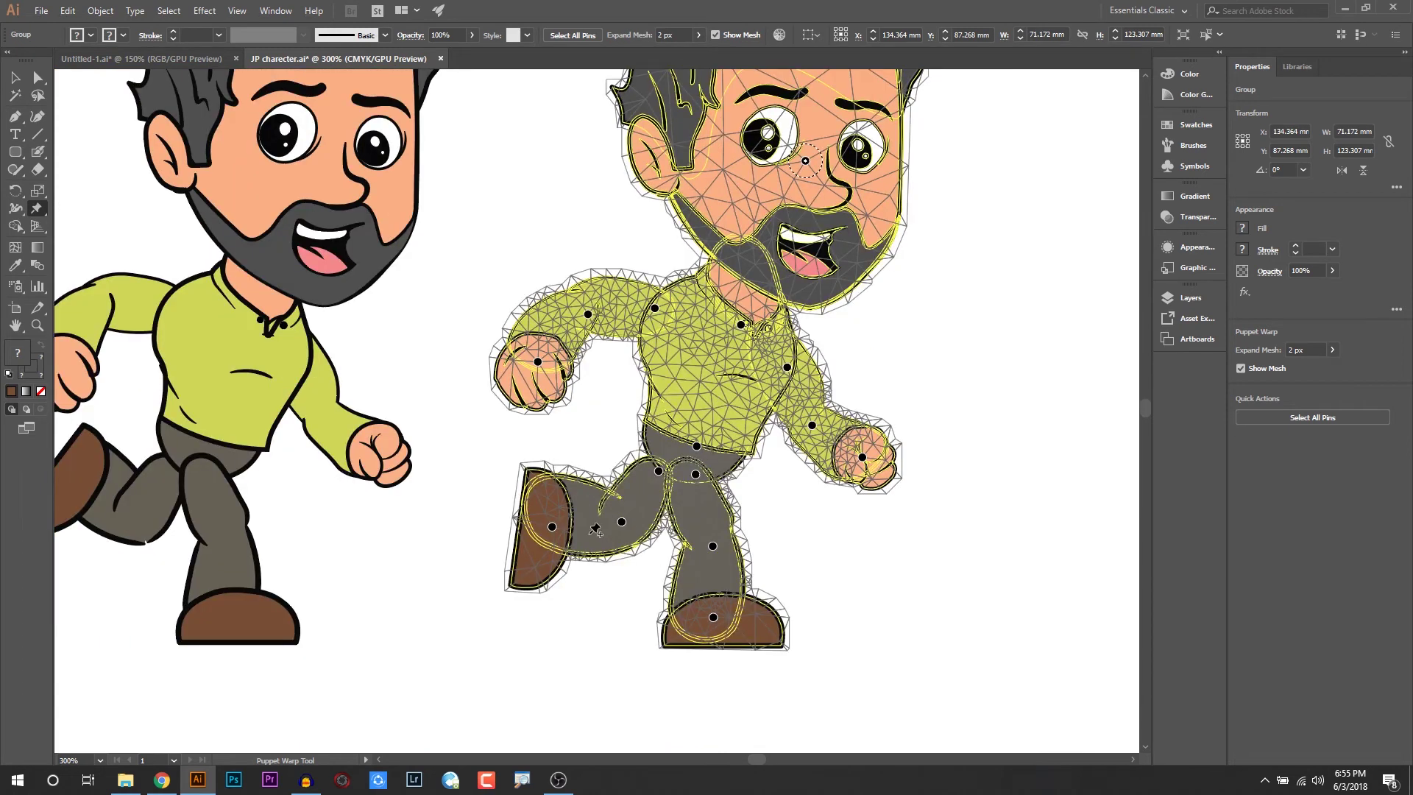
Swing the front foot forward, bend the knee and thigh, and lay the foot flatter
{"action": "left_click", "coordinate": [554, 531]}
{"action": "left_click_drag", "start_coordinate": [552, 527], "coordinate": [584, 586]}
{"action": "left_click_drag", "start_coordinate": [622, 521], "coordinate": [617, 515]}
{"action": "left_click", "coordinate": [658, 470]}
{"action": "left_click_drag", "start_coordinate": [659, 471], "coordinate": [647, 463]}
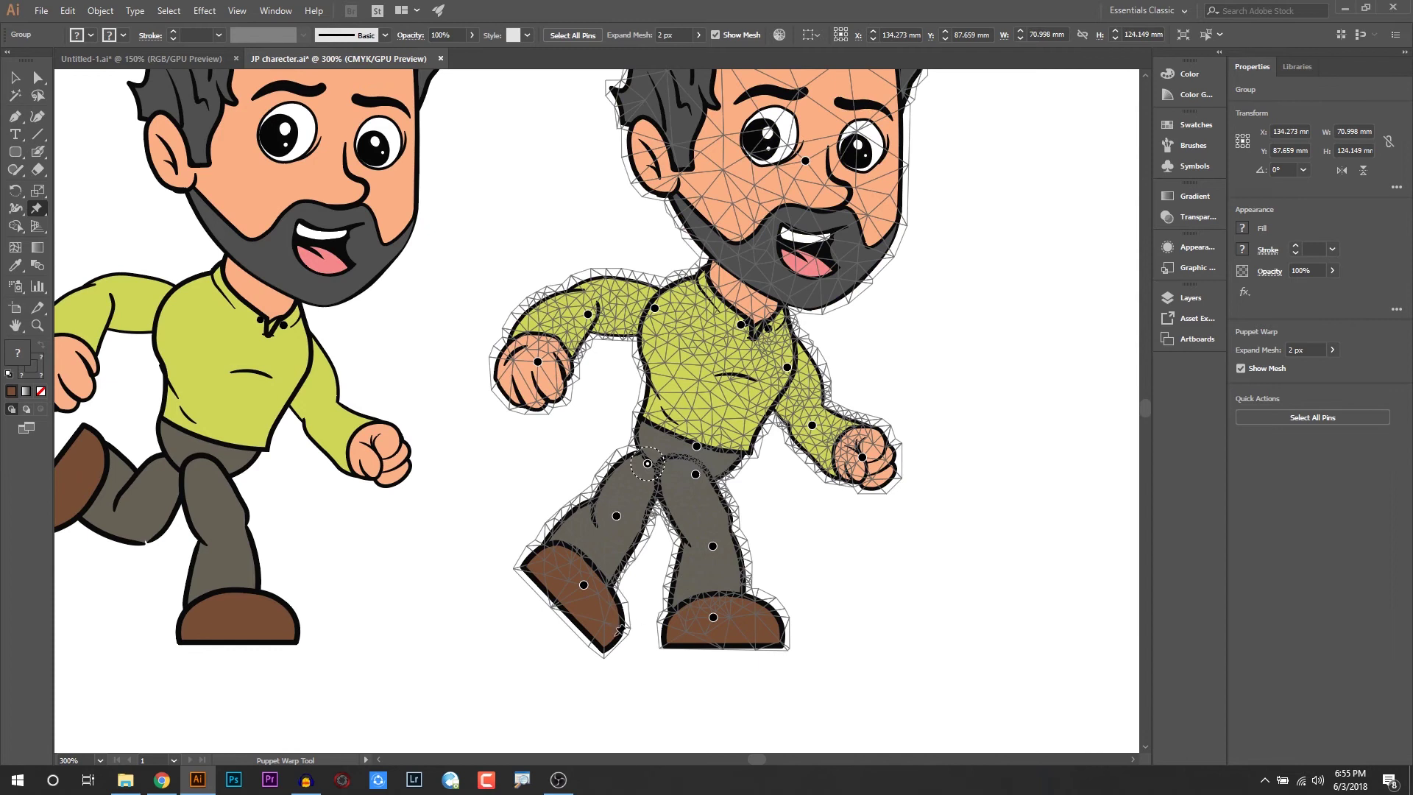
{"action": "left_click", "coordinate": [583, 585]}
{"action": "left_click_drag", "start_coordinate": [586, 588], "coordinate": [617, 611]}
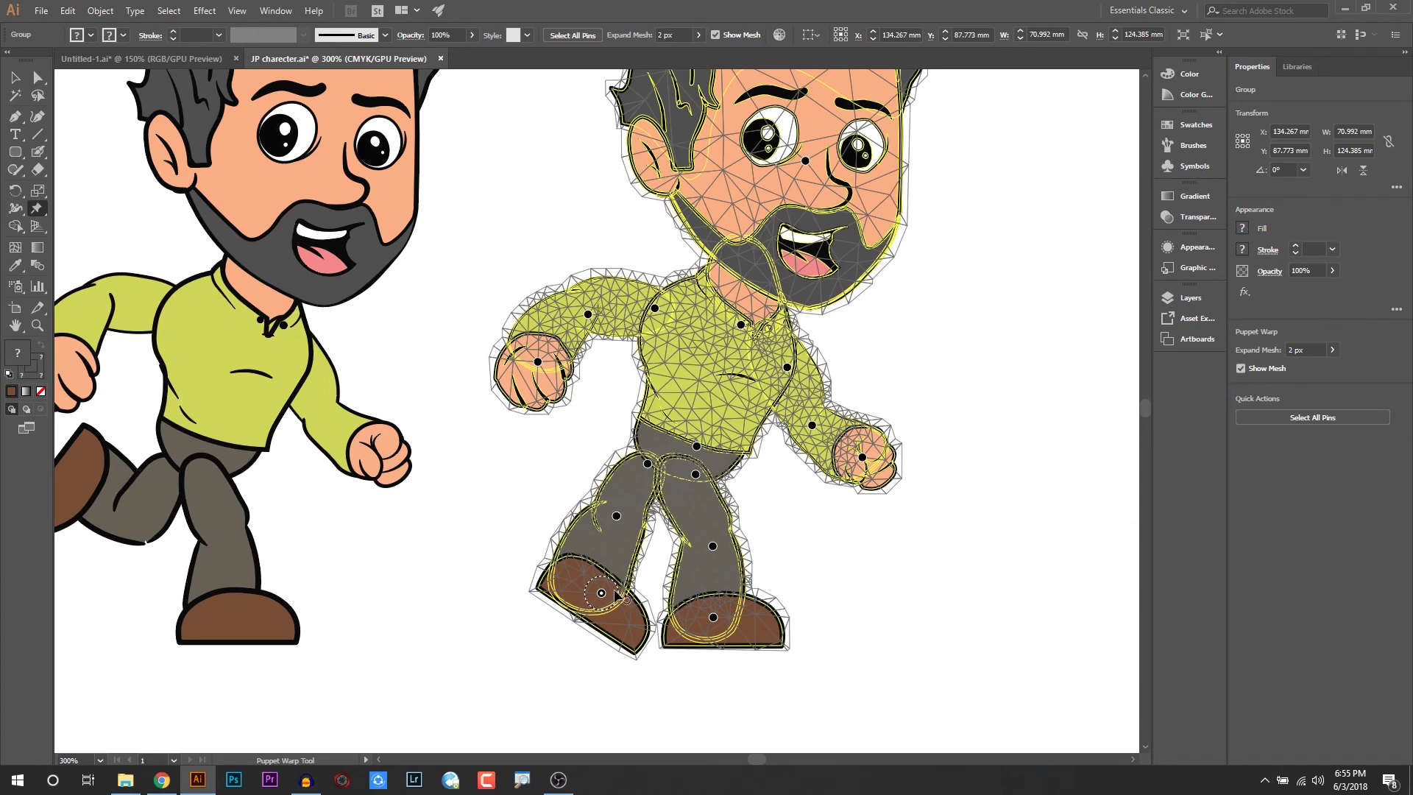
{"action": "scroll", "coordinate": [617, 596], "scroll_direction": "up", "scroll_amount": 4}
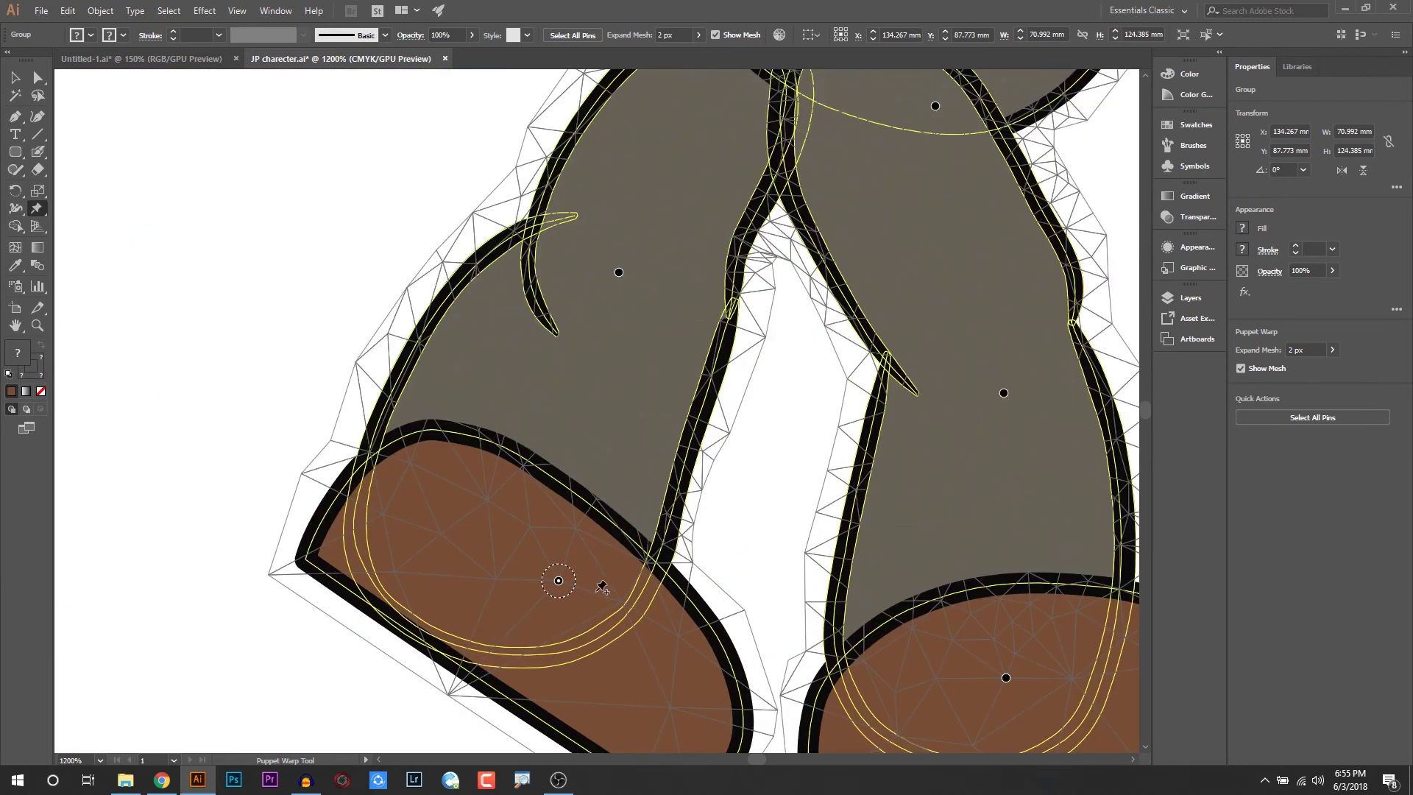
{"action": "left_click_drag", "start_coordinate": [572, 577], "coordinate": [556, 593]}
{"action": "scroll", "coordinate": [571, 571], "scroll_direction": "down", "scroll_amount": 3}
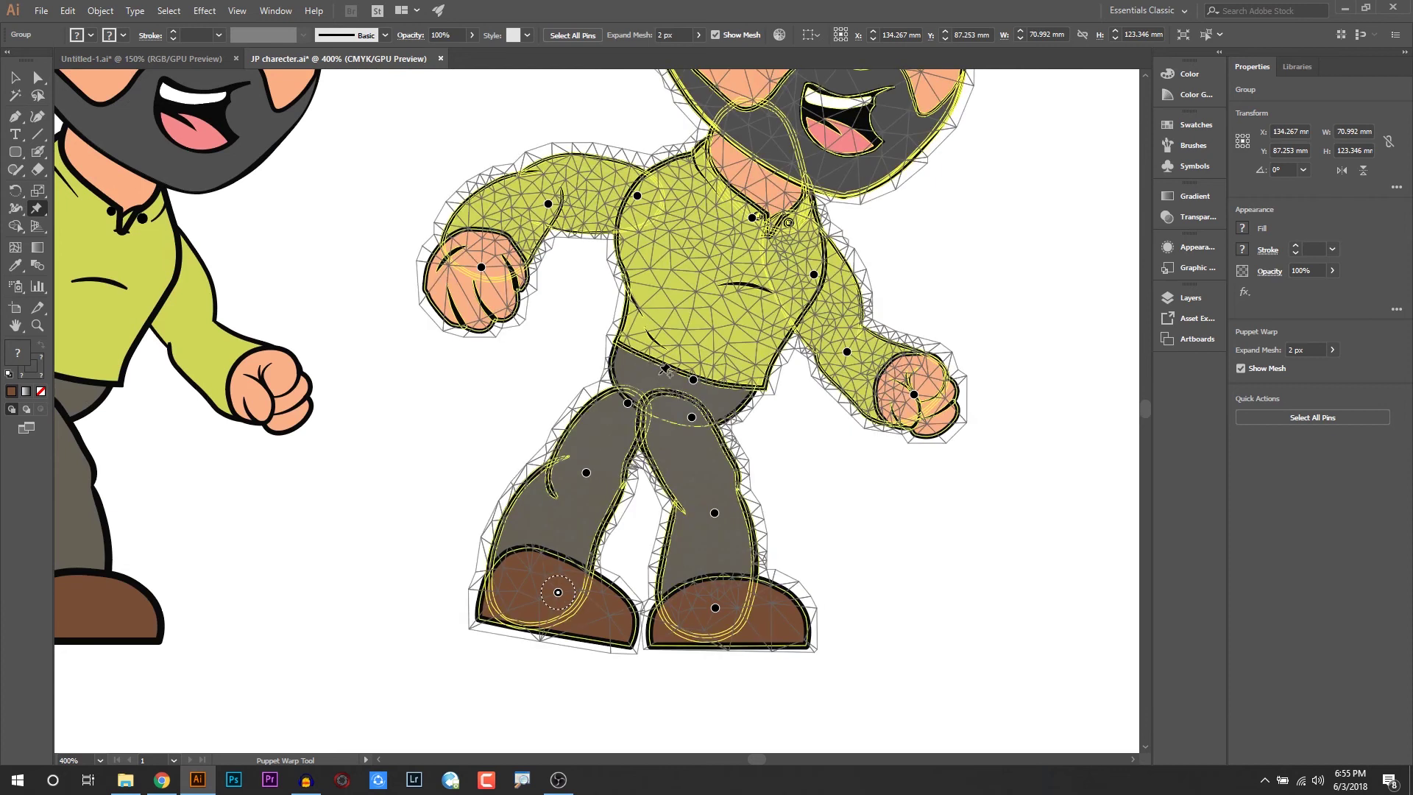
Shift the waist left, raise the rear shin and foot, and bend the near arm to the hip
{"action": "left_click_drag", "start_coordinate": [693, 379], "coordinate": [601, 400]}
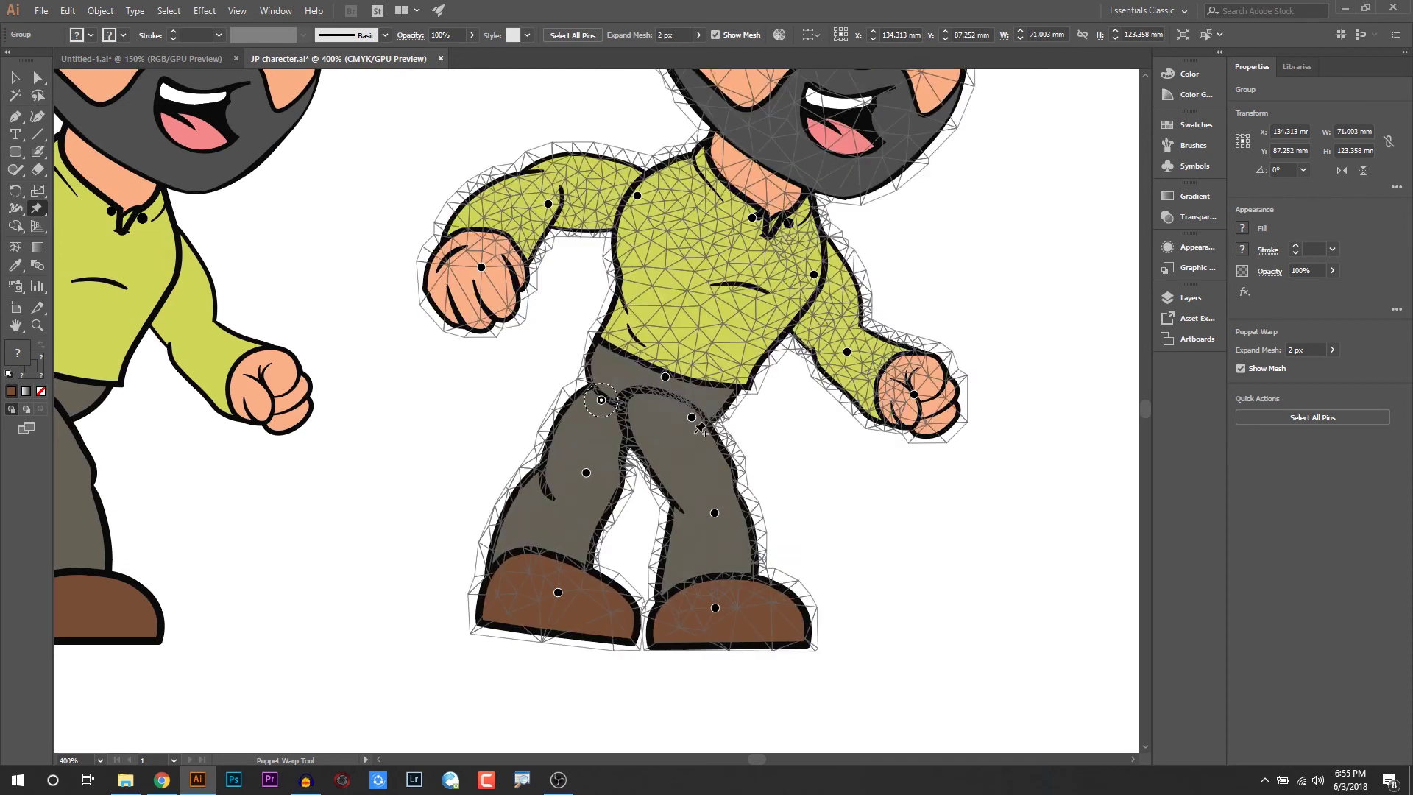
{"action": "mouse_move", "coordinate": [692, 417]}
{"action": "left_mouse_down"}
{"action": "mouse_move", "coordinate": [679, 415]}
{"action": "mouse_move", "coordinate": [690, 413]}
{"action": "left_mouse_up"}
{"action": "left_click_drag", "start_coordinate": [715, 513], "coordinate": [715, 492]}
{"action": "left_click_drag", "start_coordinate": [715, 608], "coordinate": [727, 568]}
{"action": "left_click_drag", "start_coordinate": [482, 269], "coordinate": [534, 330]}
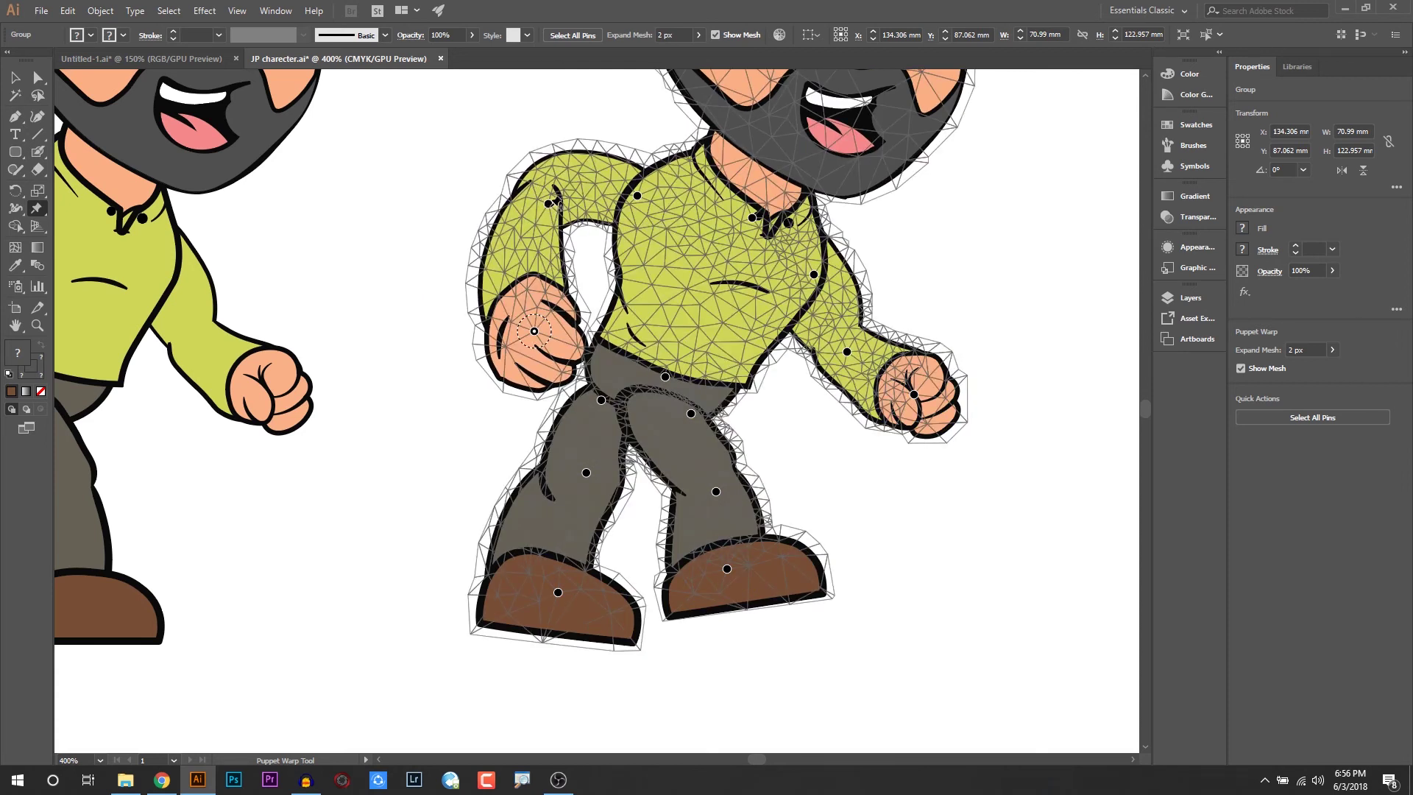
Lower the near shoulder to reshape the upper arm, then nudge the chest and collar left
{"action": "left_click", "coordinate": [560, 208]}
{"action": "left_click_drag", "start_coordinate": [559, 208], "coordinate": [545, 216]}
{"action": "key", "text": "Delete"}
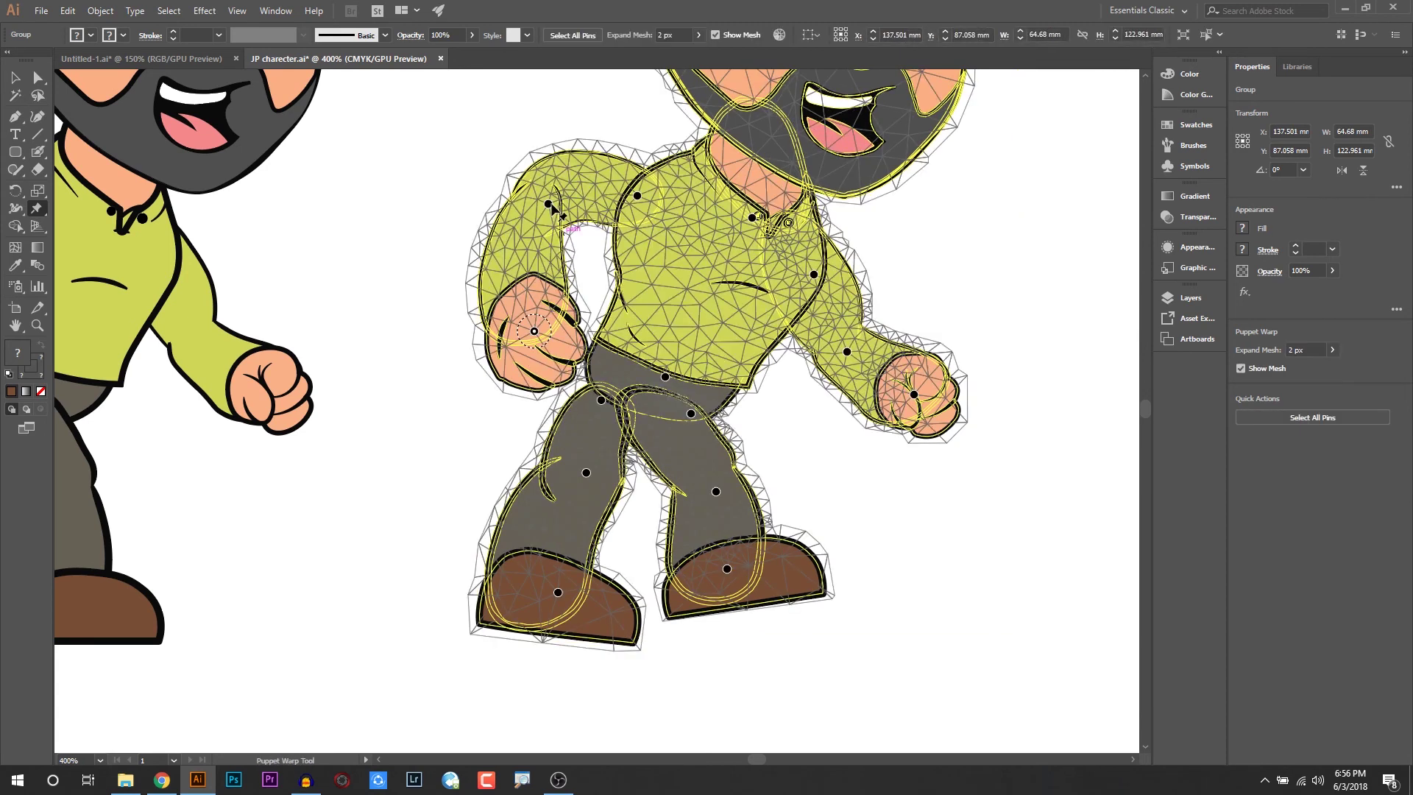
{"action": "left_click_drag", "start_coordinate": [549, 205], "coordinate": [543, 224]}
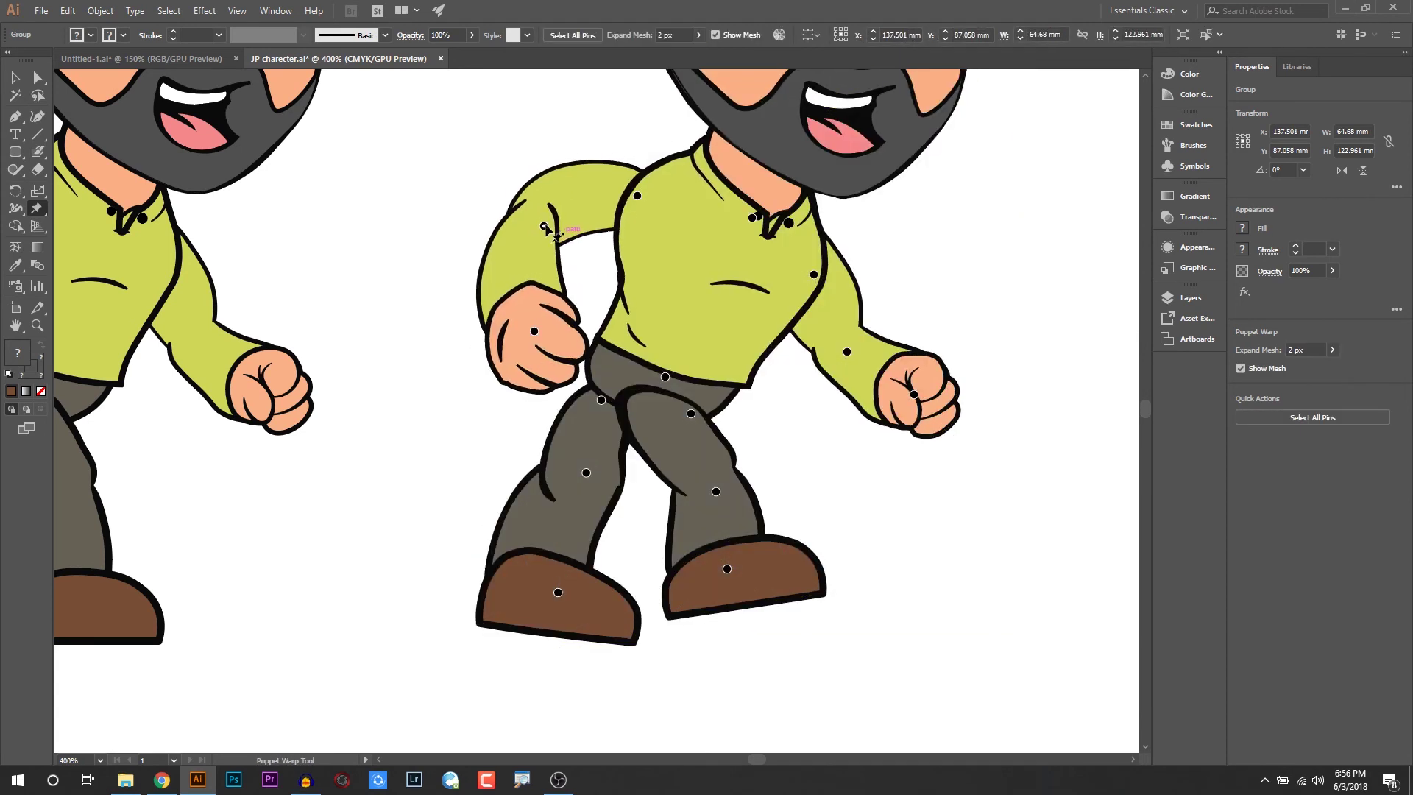
{"action": "left_click", "coordinate": [637, 196]}
{"action": "left_click_drag", "start_coordinate": [637, 195], "coordinate": [629, 193]}
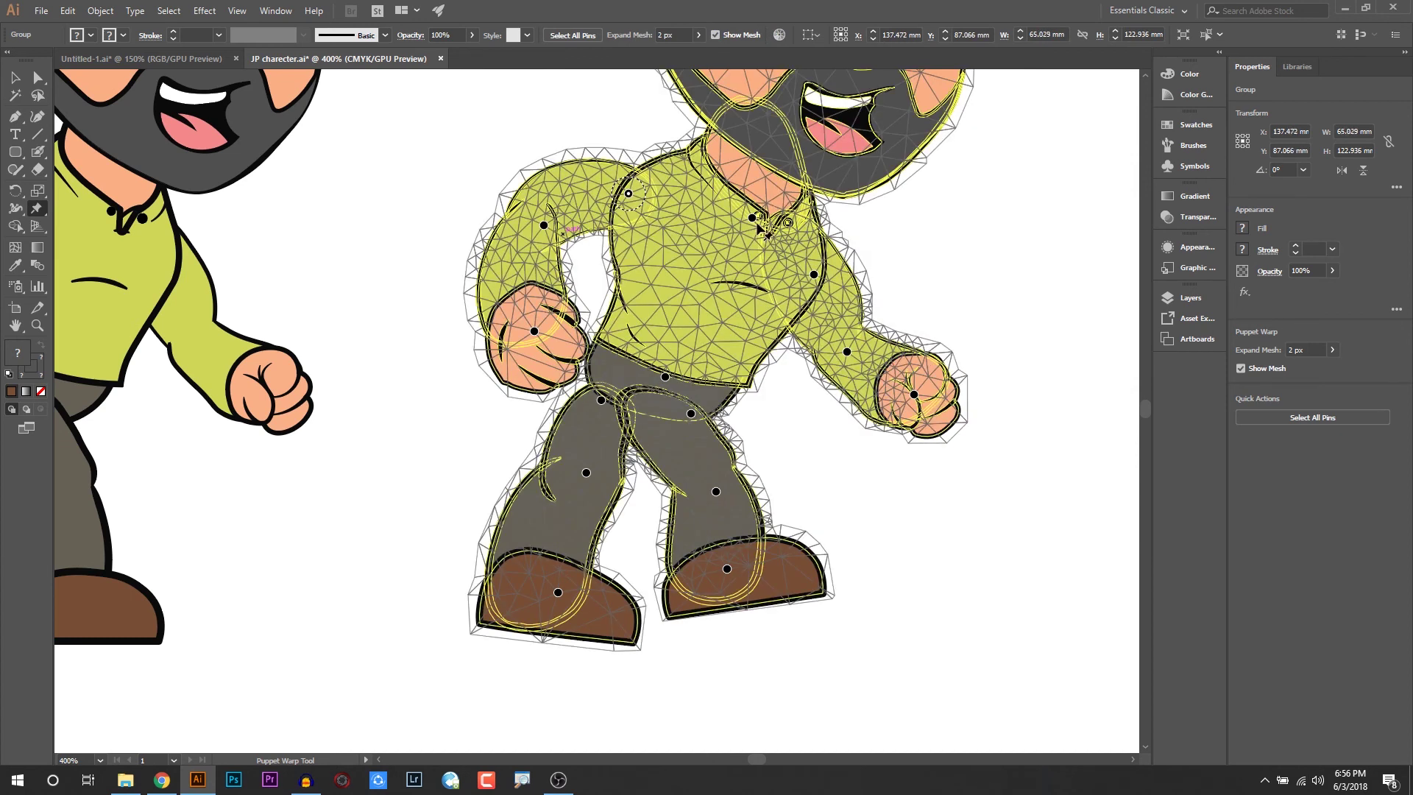
{"action": "left_click_drag", "start_coordinate": [752, 217], "coordinate": [733, 213]}
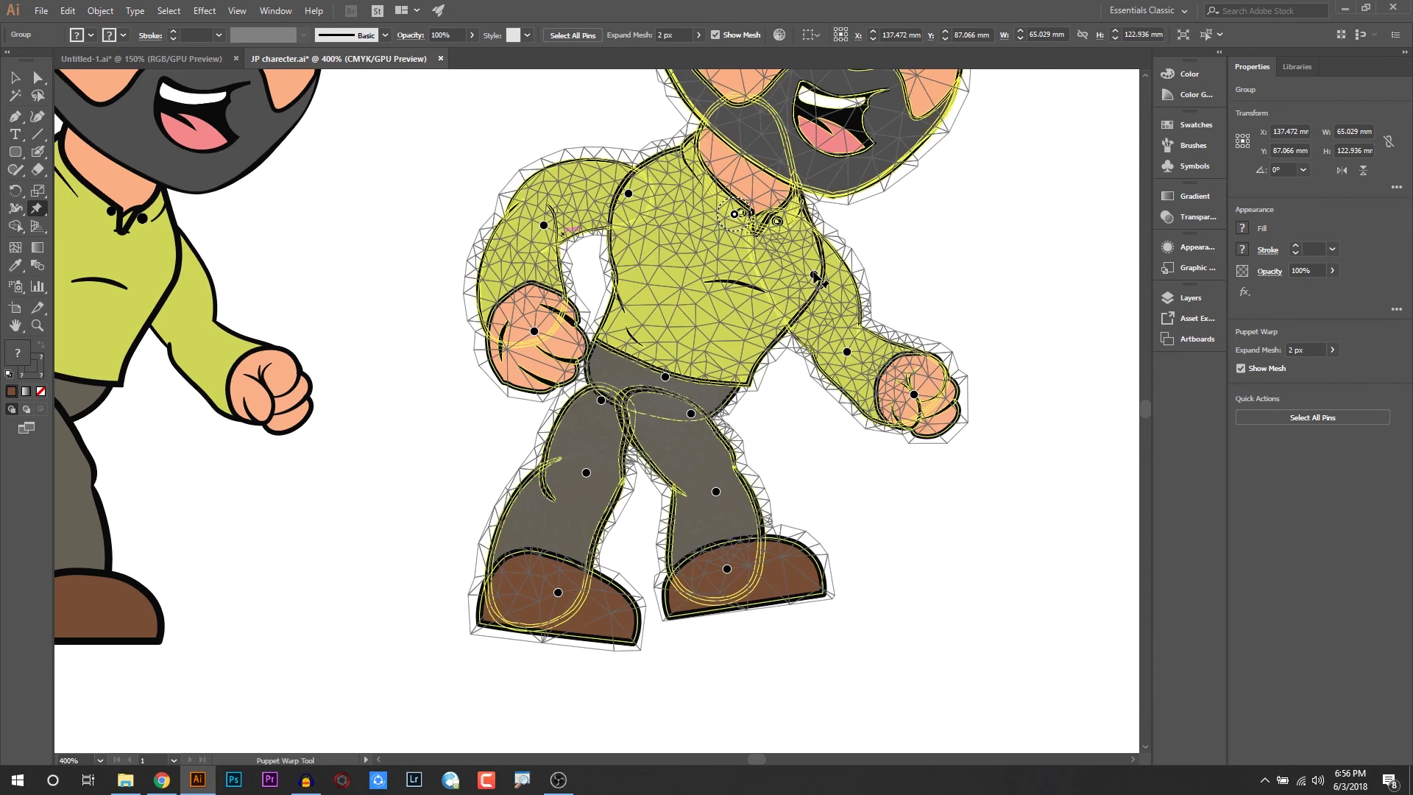
Swing the far arm in toward the body and tilt the head to the left
{"action": "left_click_drag", "start_coordinate": [815, 278], "coordinate": [792, 258]}
{"action": "left_click_drag", "start_coordinate": [846, 351], "coordinate": [807, 332]}
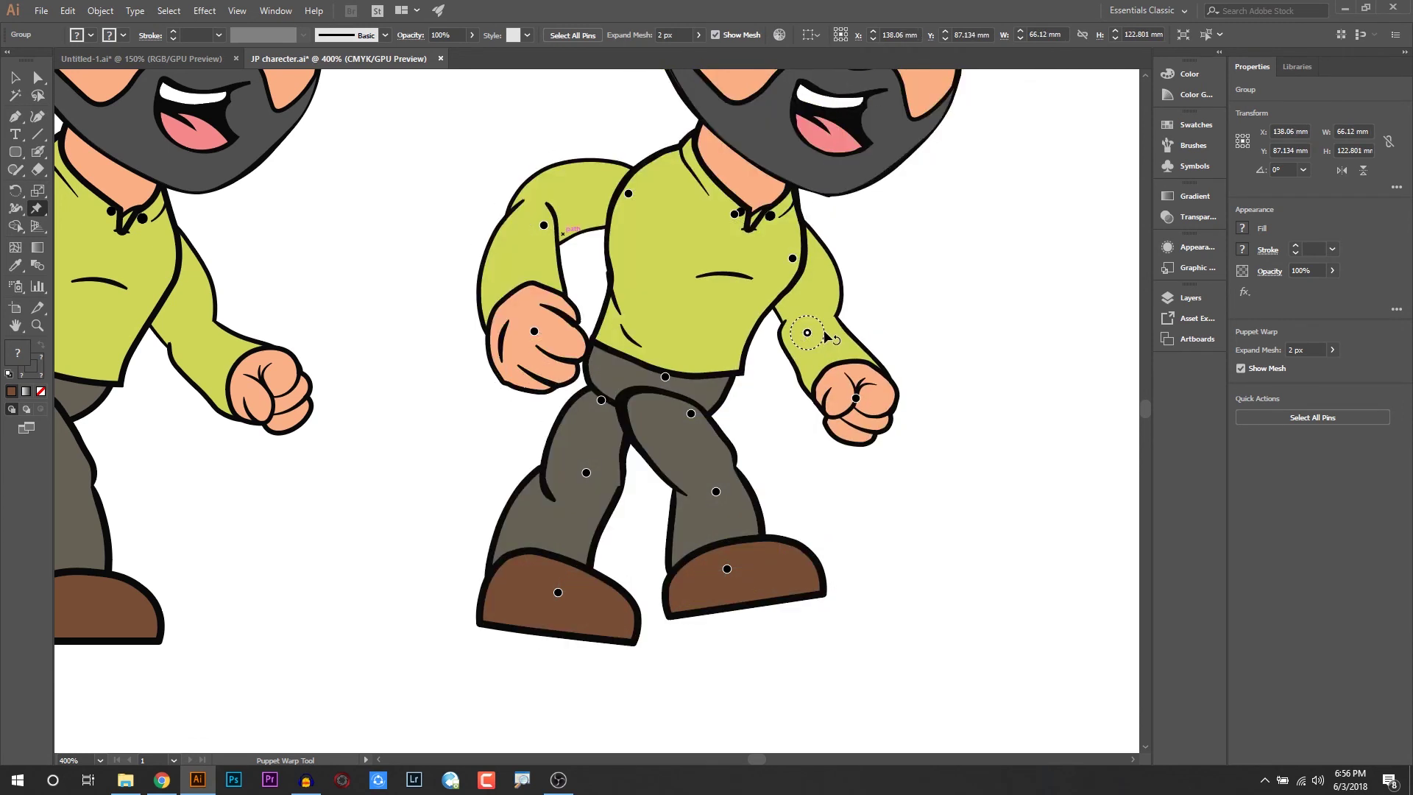
{"action": "left_click_drag", "start_coordinate": [798, 245], "coordinate": [807, 262]}
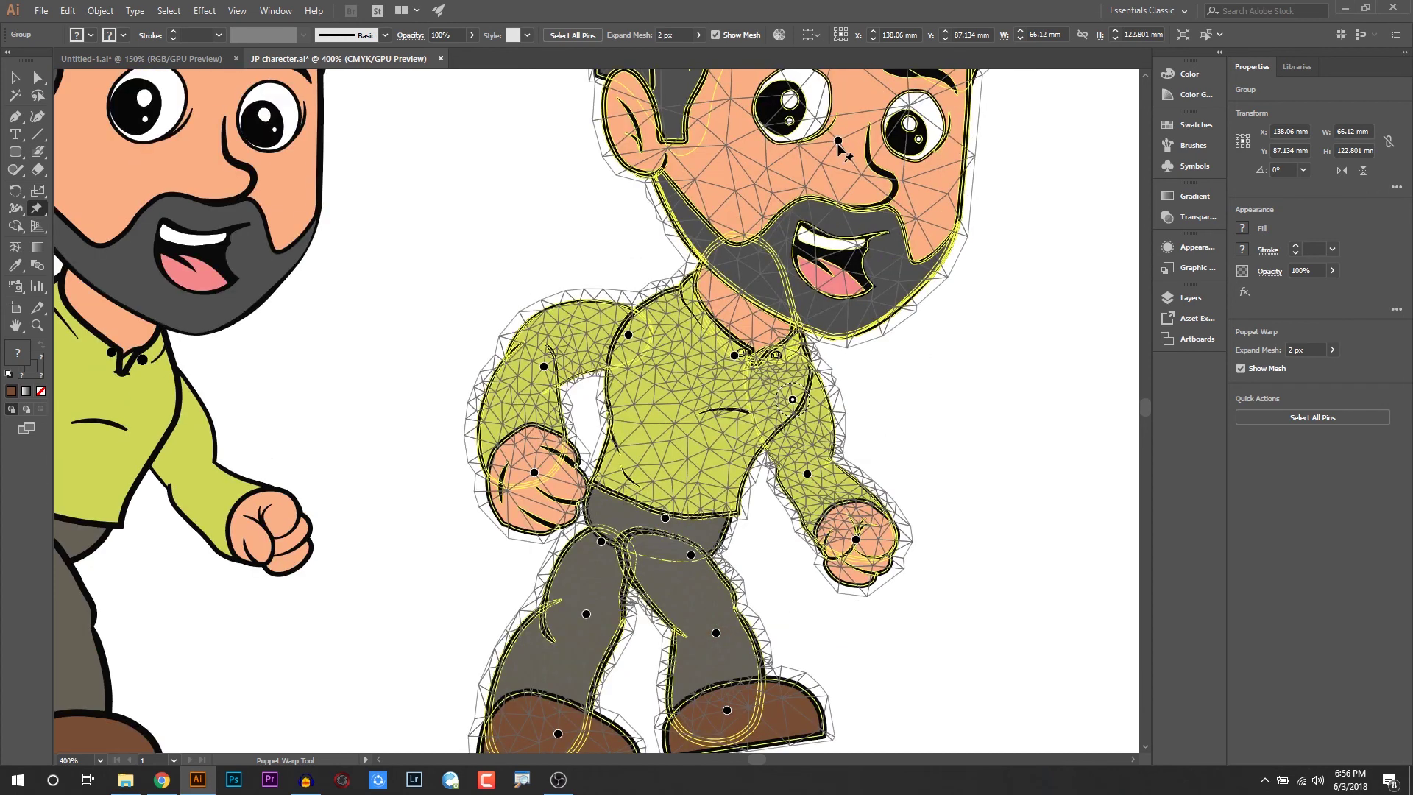
{"action": "left_click_drag", "start_coordinate": [832, 148], "coordinate": [790, 149]}
{"action": "scroll", "coordinate": [791, 287], "scroll_direction": "down", "scroll_amount": 4}
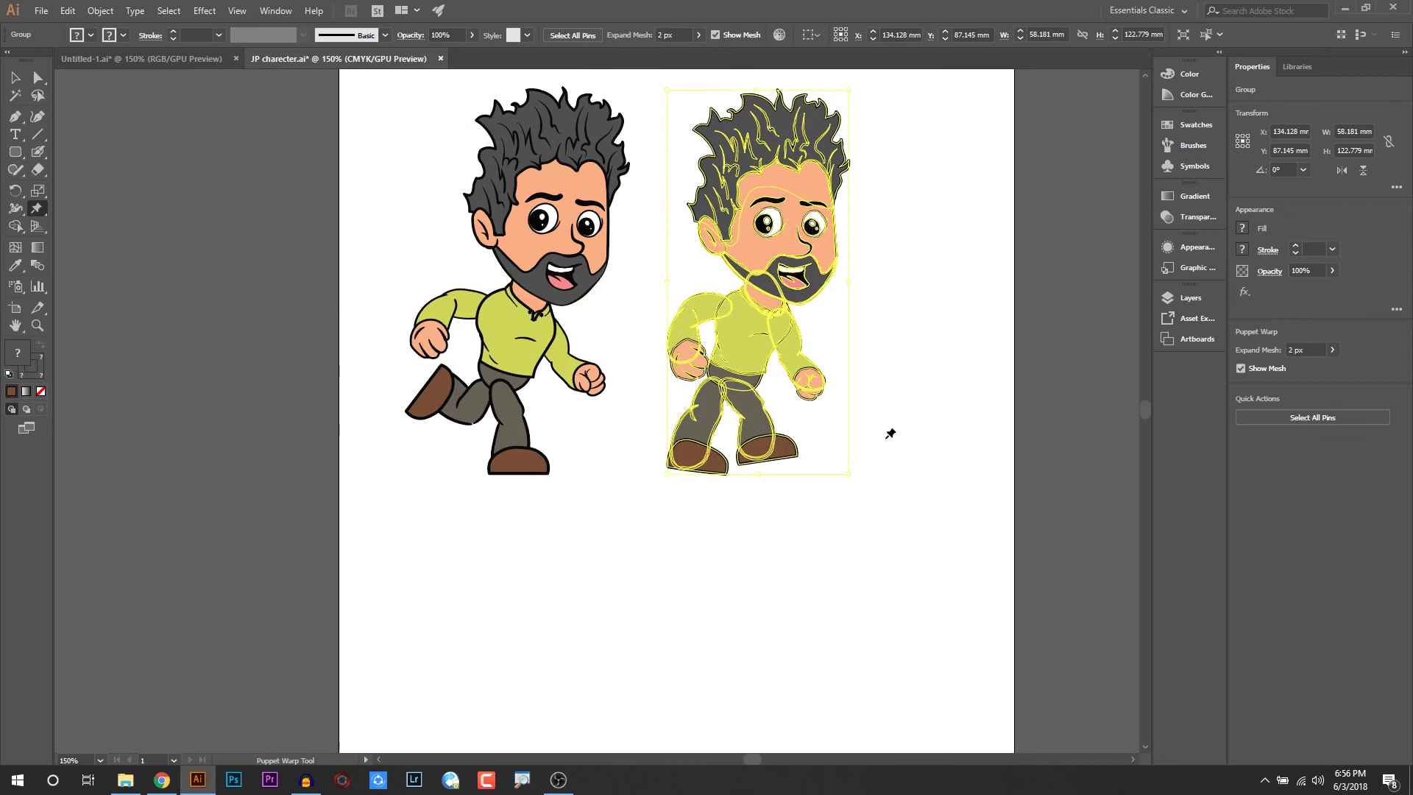
Commit the warp with the Selection tool and deselect to view the walking man
{"action": "left_click", "coordinate": [12, 78]}
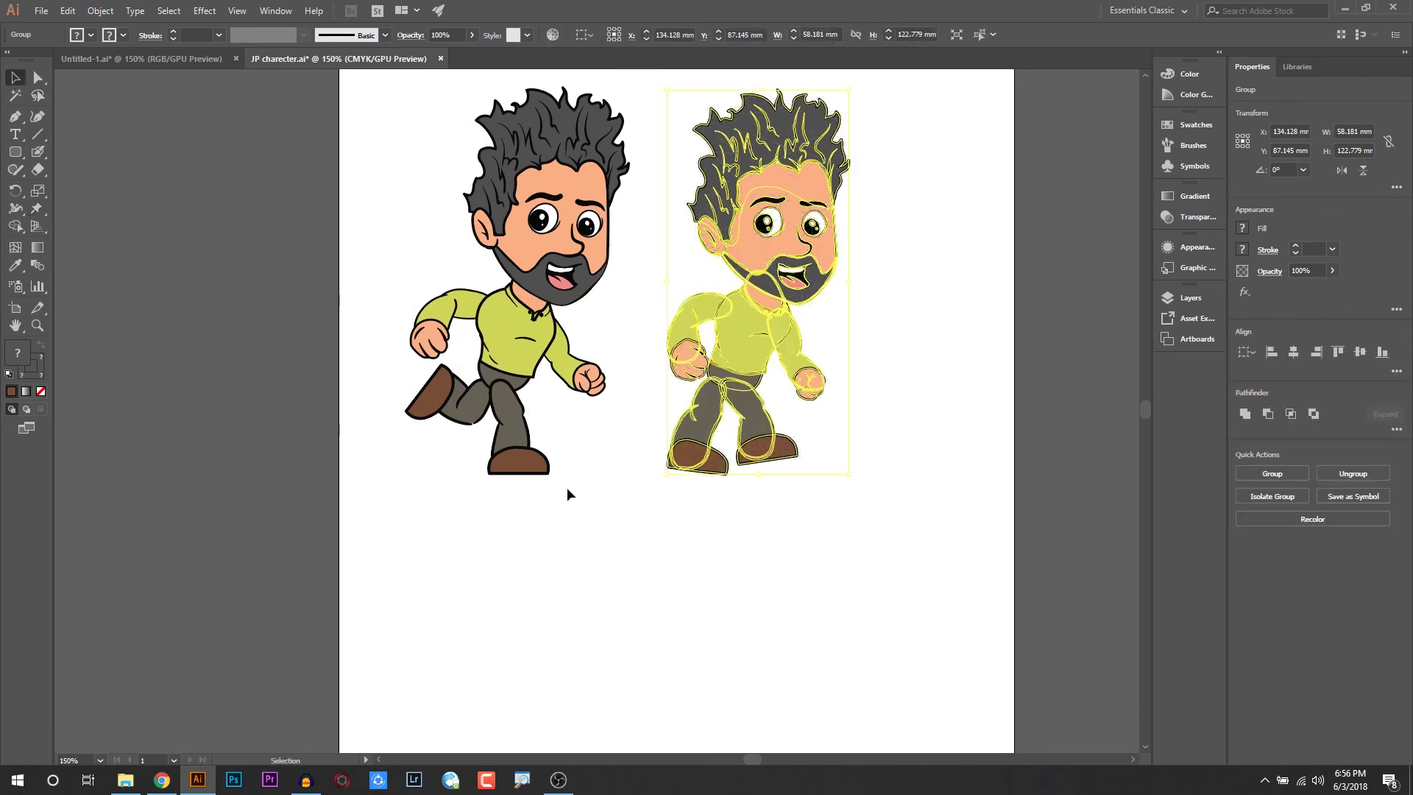
{"action": "left_click", "coordinate": [841, 490]}
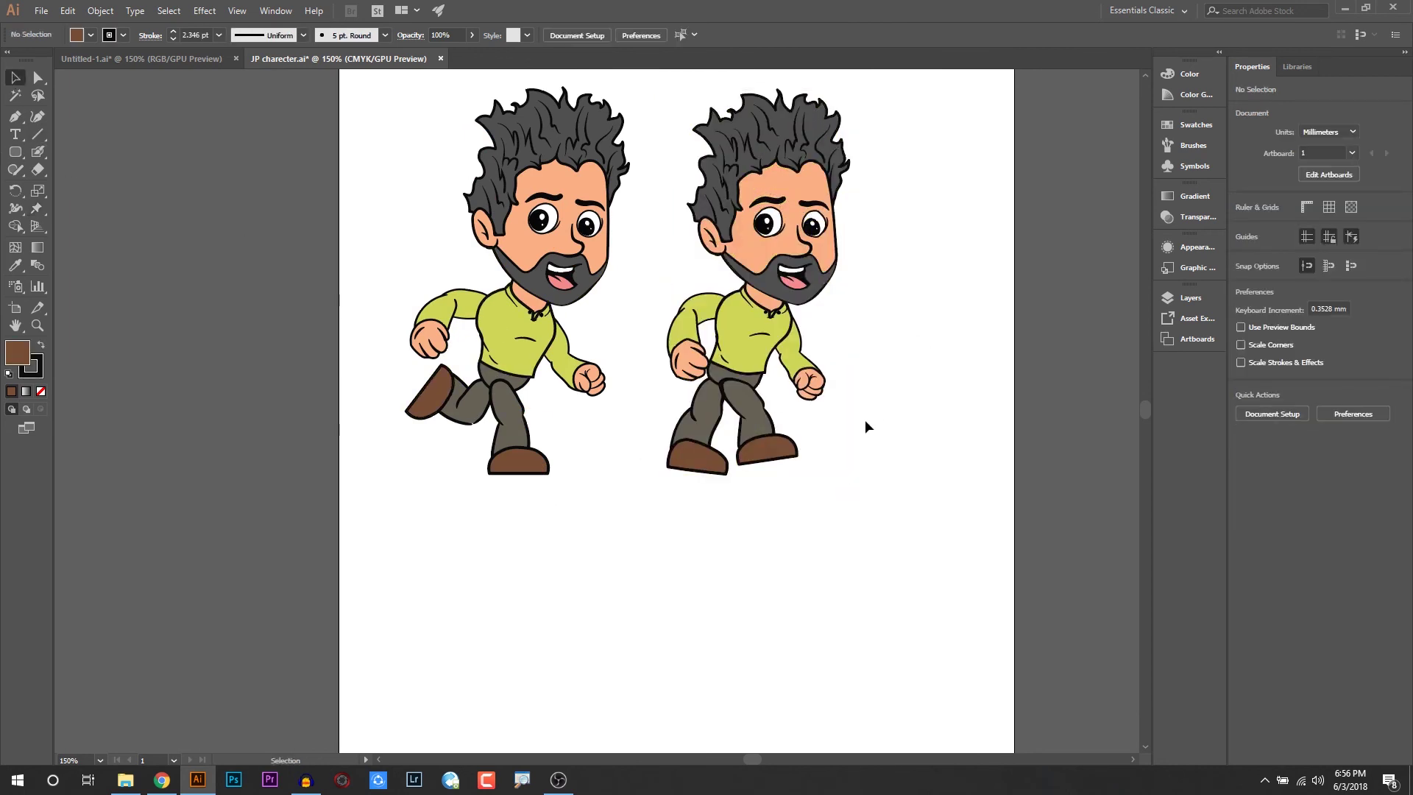